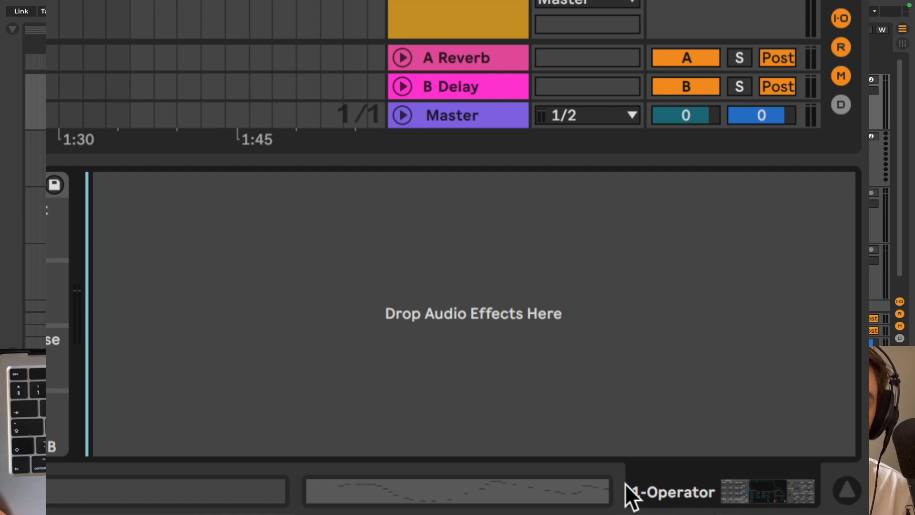
- Switch the Operator track's detail area between the clip's MIDI notes and the Operator device
left_click(461, 491)
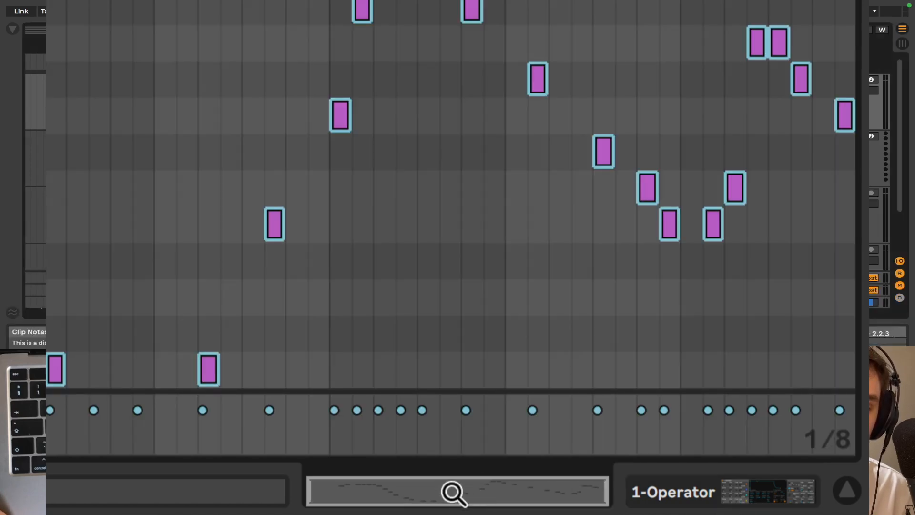
left_click(710, 486)
left_click(316, 114)
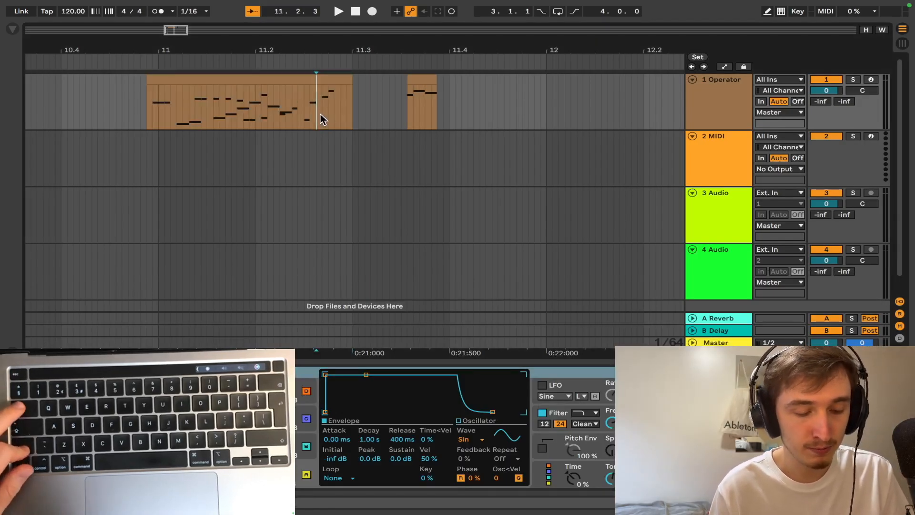
key("shift+Tab")
- Move the middle section of the Operator clip to the space before bar 11 and set the insert marker at 11.1.1
mouse_move(207, 101)
left_mouse_down()
mouse_move(285, 99)
mouse_move(91, 83)
left_mouse_up()
left_click(165, 104)
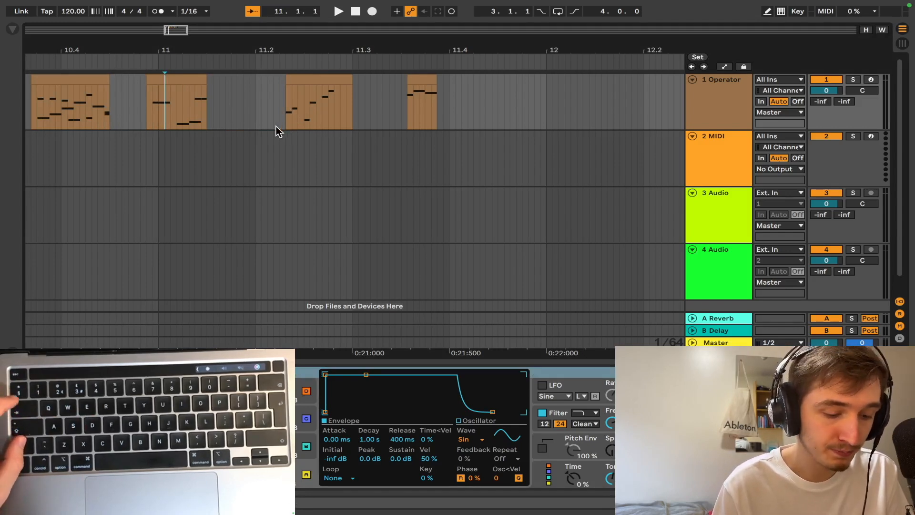
- Alternate several times between the Clip View and the Device View for the Operator track
key("shift+Tab")
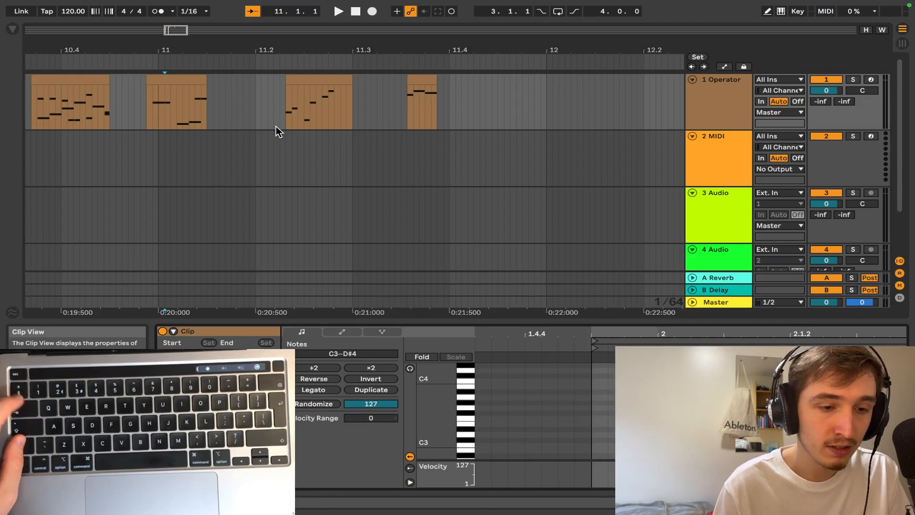
key("shift+Tab")
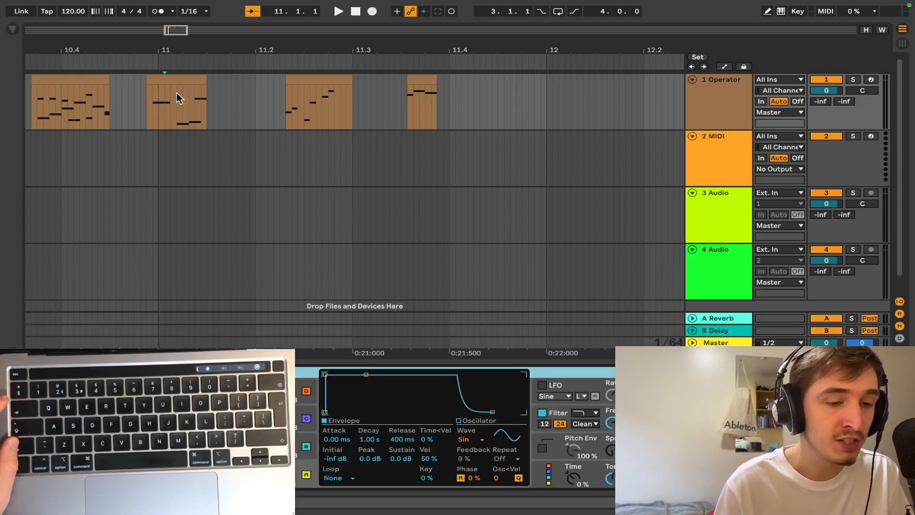
key("shift+Tab")
key("shift+Tab")
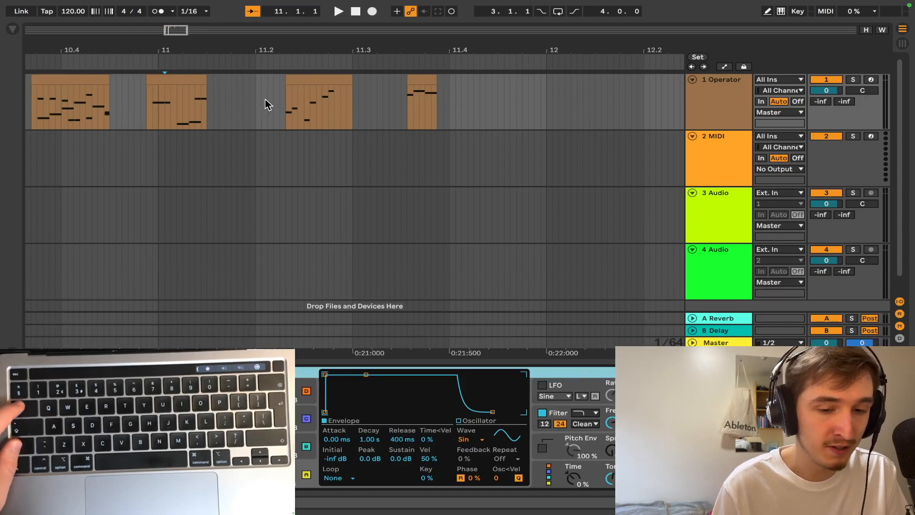
key("shift+Tab")
key("shift+Tab")
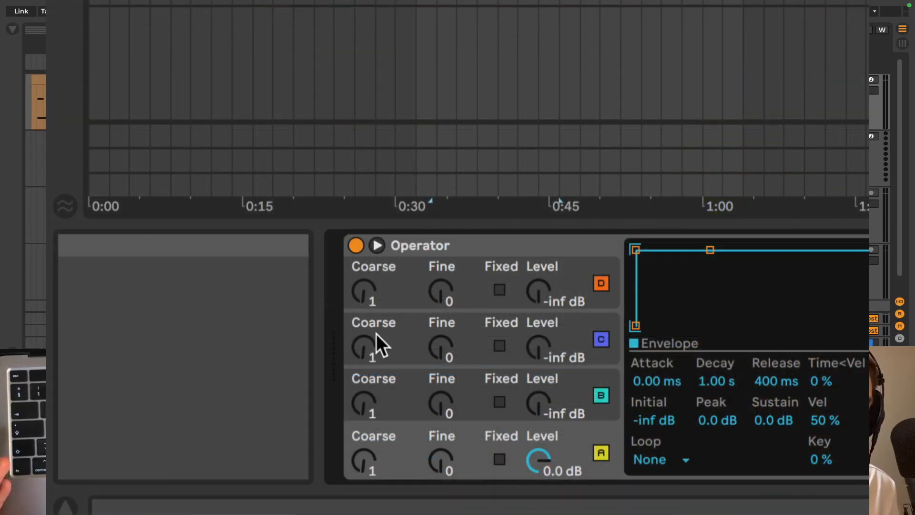
- Select the Operator device and repeatedly show and hide the Info View beside it
left_click(425, 241)
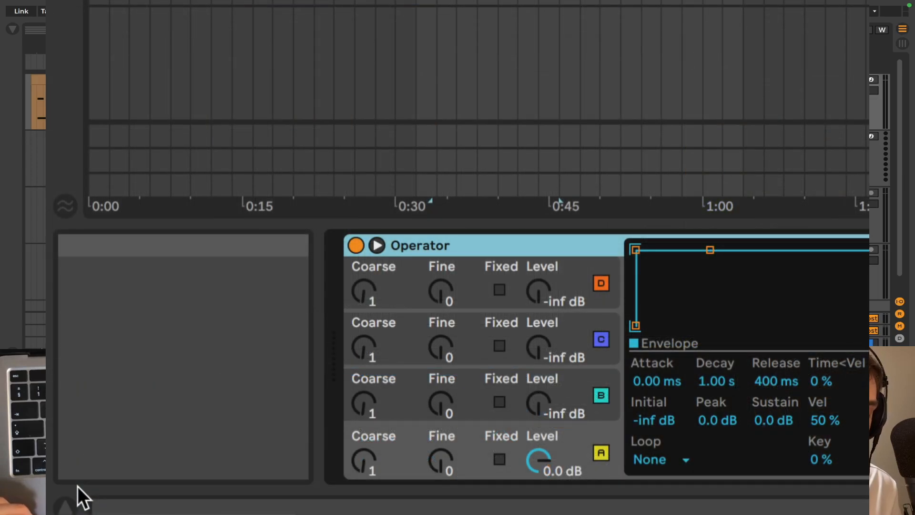
left_click(68, 502)
left_click(69, 500)
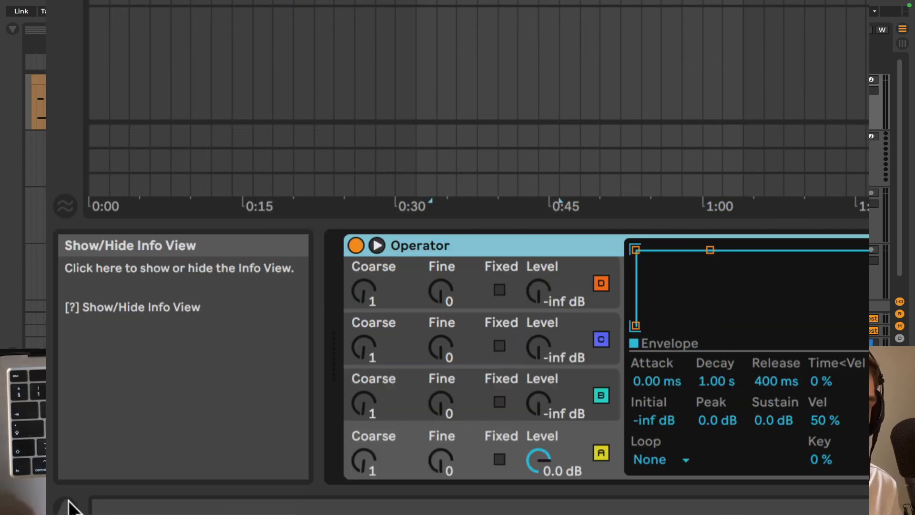
left_click(67, 507)
left_click(67, 508)
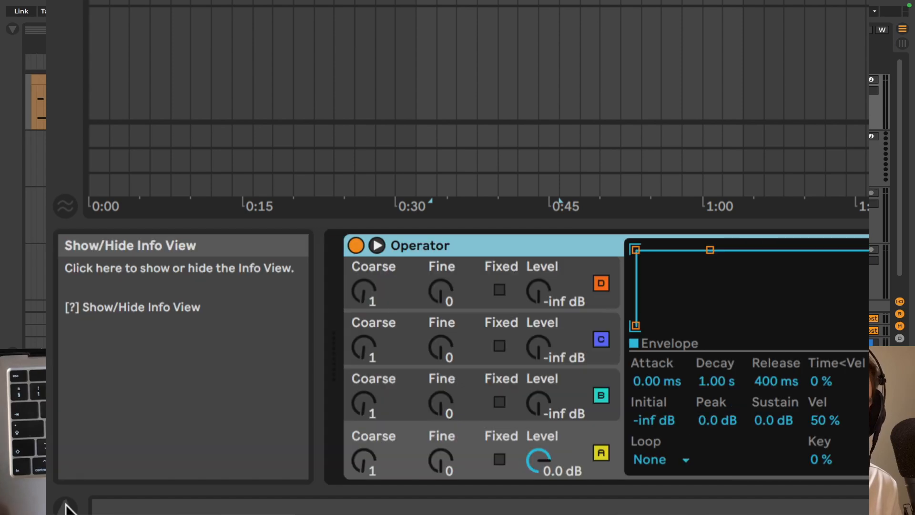
left_click(66, 508)
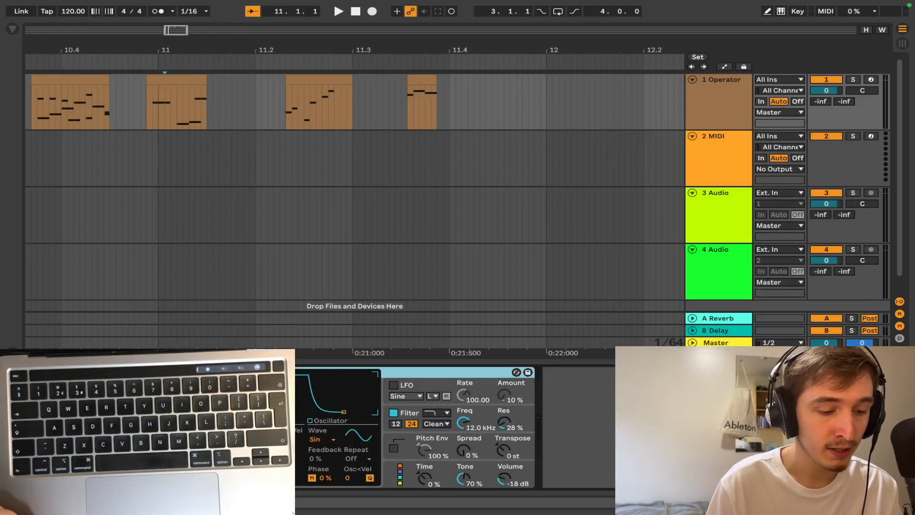
left_click(12, 503)
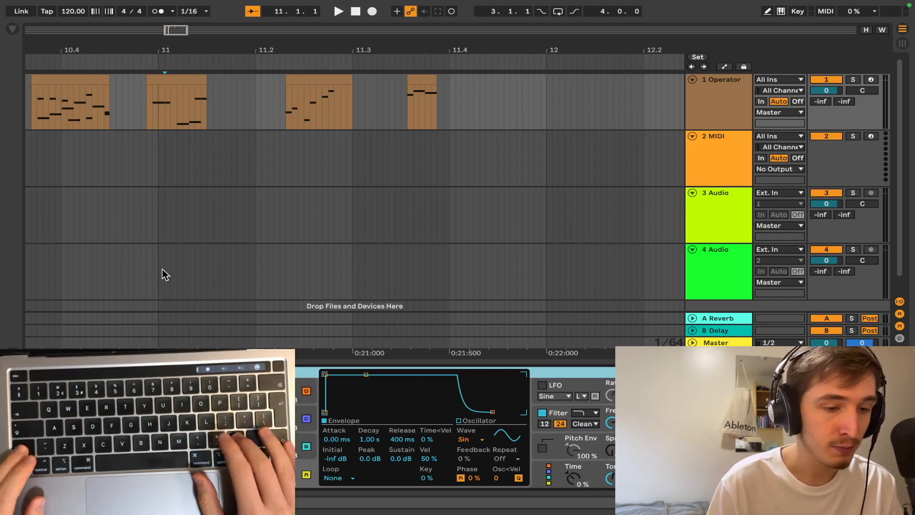
key("shift+slash")
key("shift+slash")
key("shift+slash")
key("shift+slash")
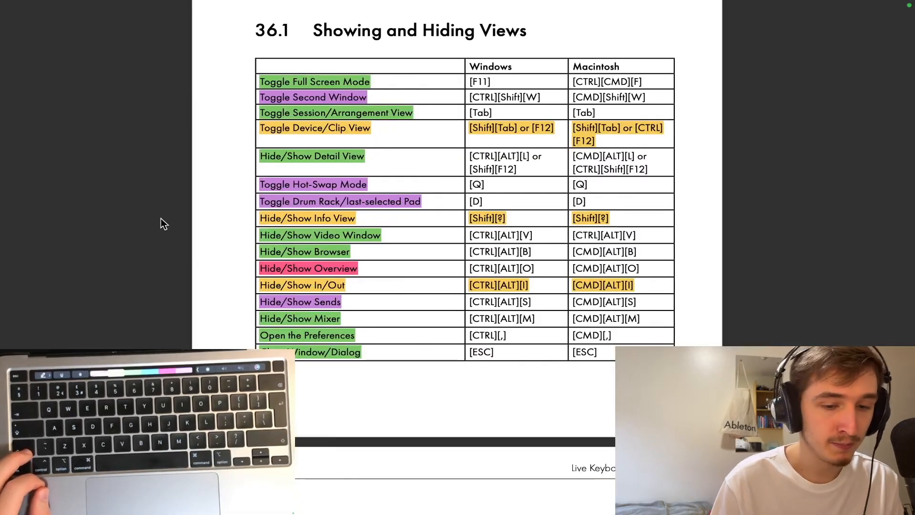
- Return from the shortcut document to Ableton Live, switch to the Arrangement View and hide the browser
scroll(167, 219, "down", 2)
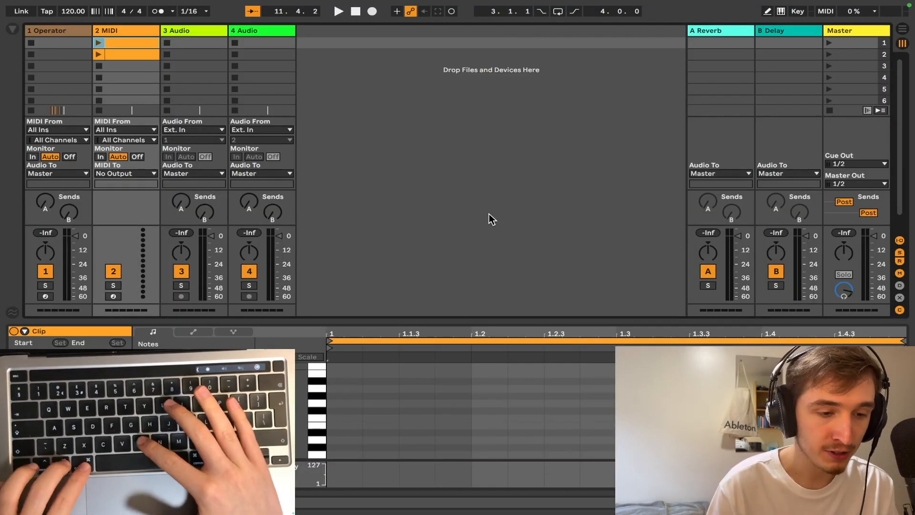
key("Tab")
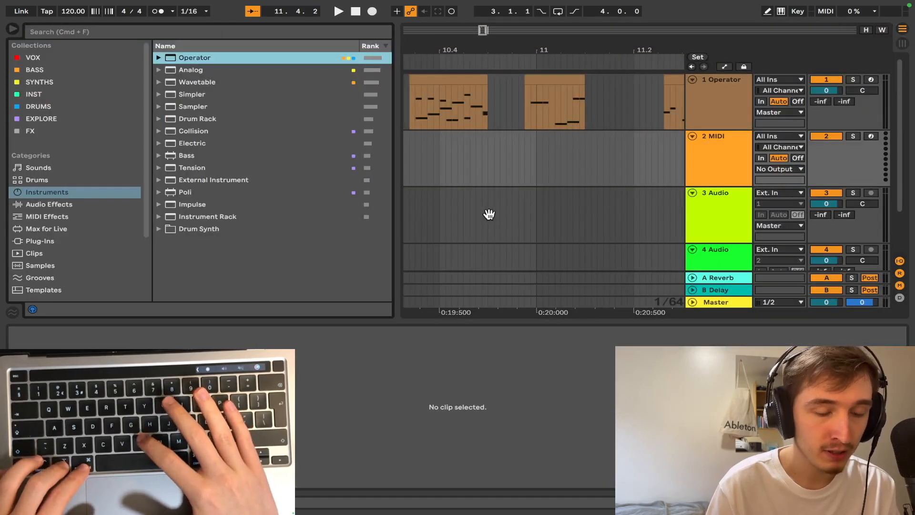
key("super+alt+b")
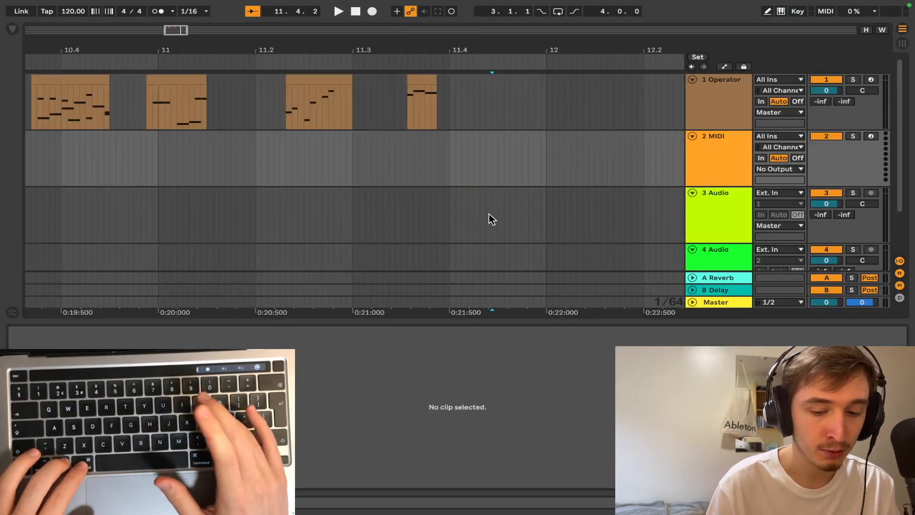
- Toggle the detail view and the browser on and off in the Arrangement View, leaving both hidden
key("shift+Tab")
key("shift+Tab")
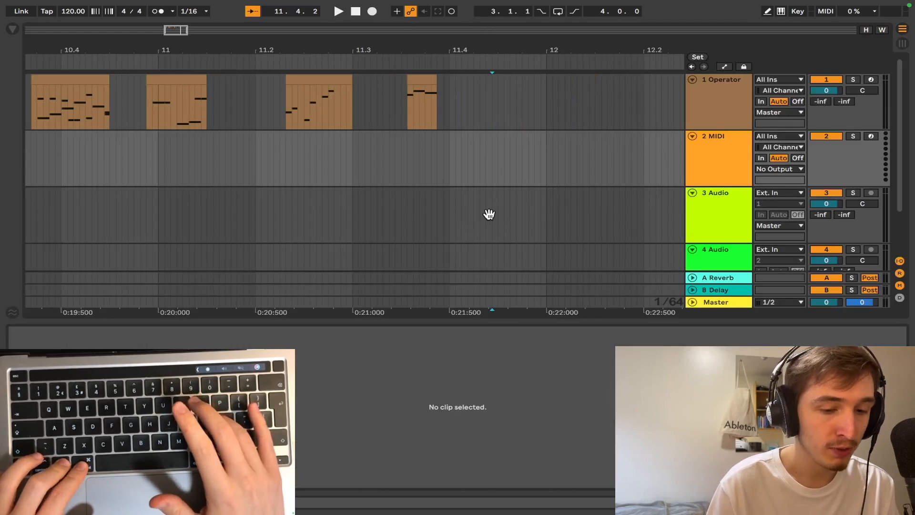
key("shift+Tab")
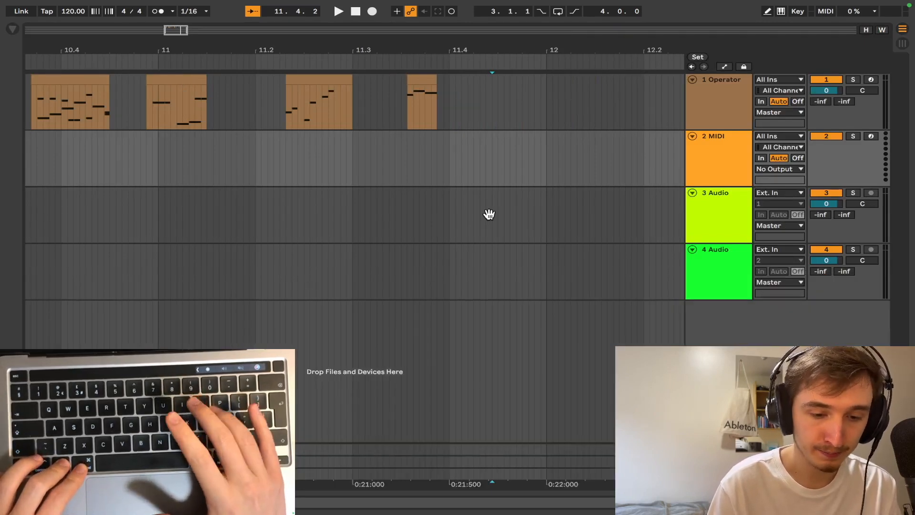
key("shift+Tab")
key("super+alt+b")
key("super+alt+b")
key("shift+Tab")
key("super+alt+b")
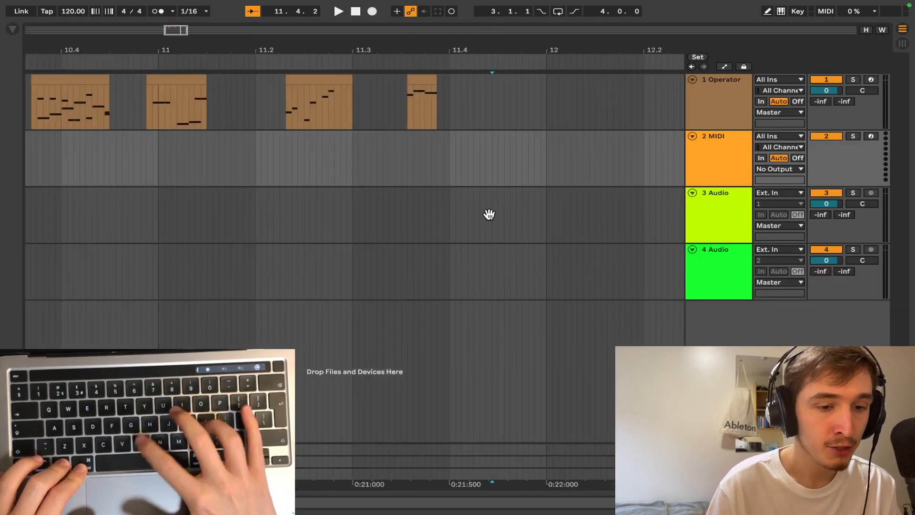
key("shift+Tab")
key("super+alt+b")
key("super+alt+b")
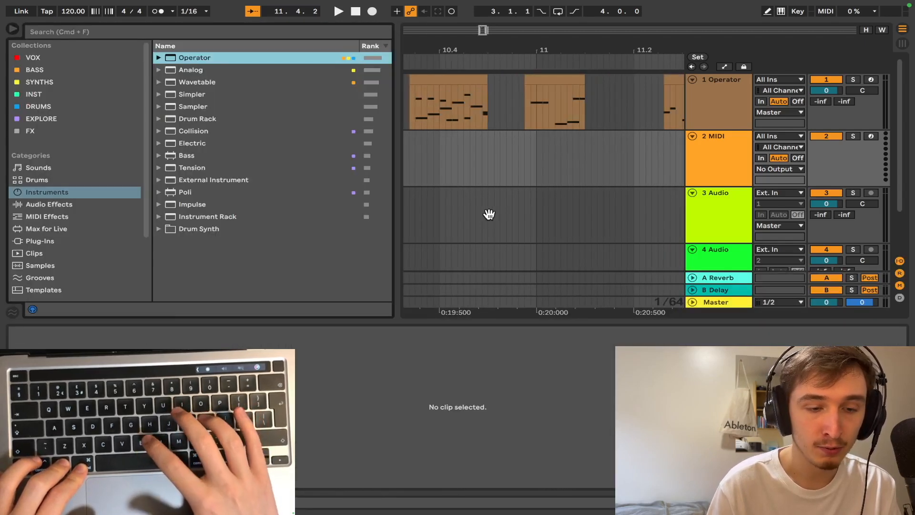
key("super+alt+b")
key("shift+Tab")
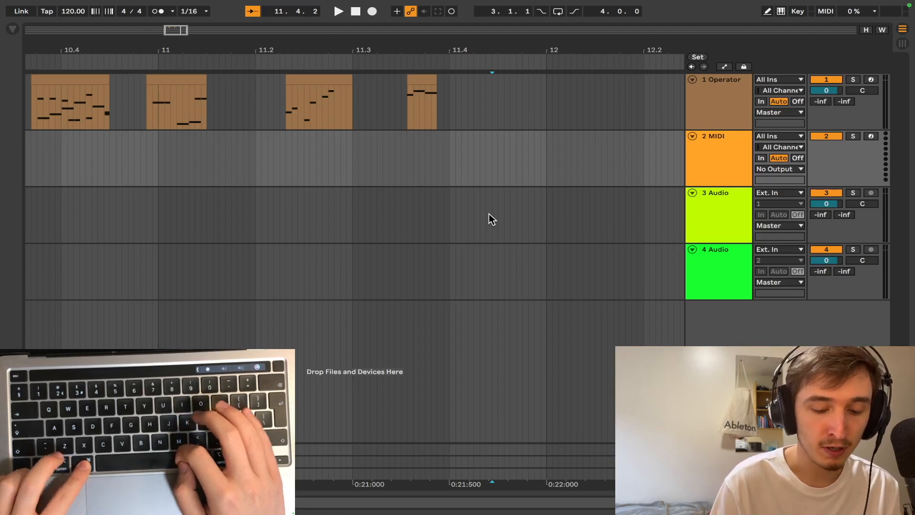
- Toggle the tracks' In/Out section off and back on in the Arrangement View
key("super+alt+i")
key("super+alt+i")
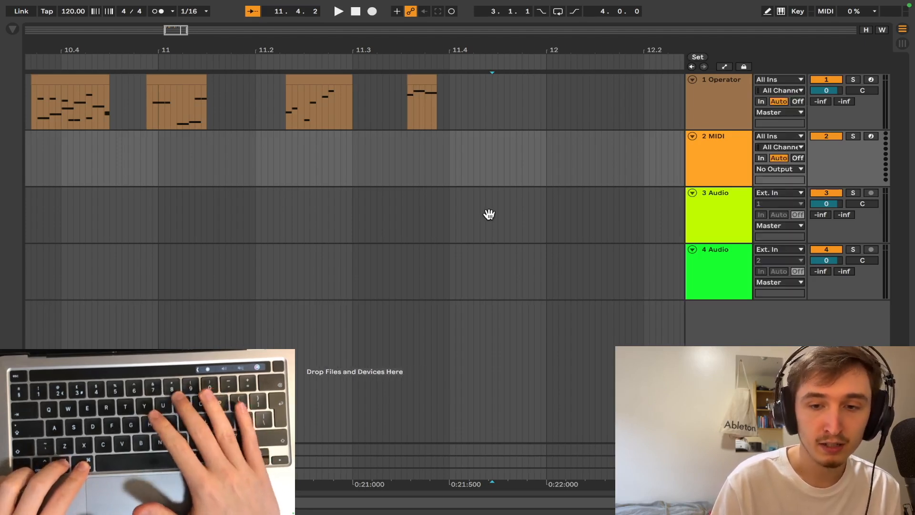
key("super+alt+i")
key("super+alt+i")
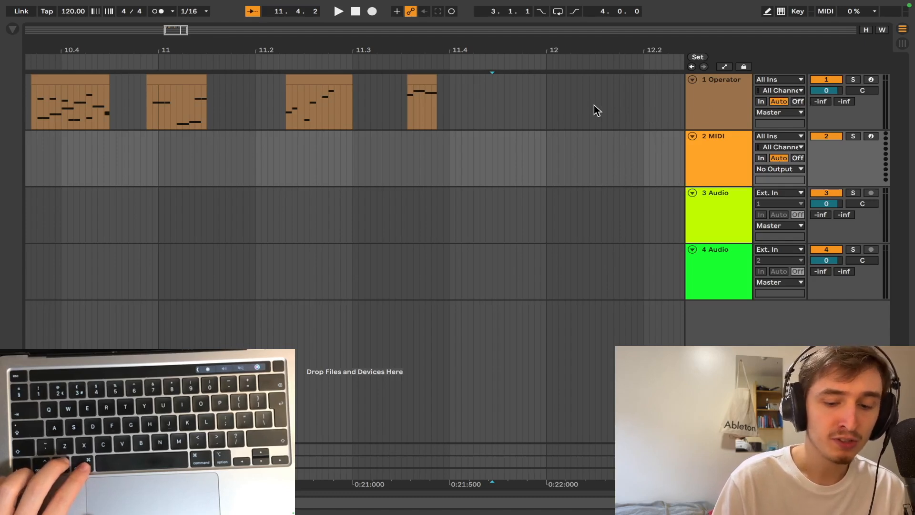
- Place the insert marker at 12.1.4 on the Operator track and hide the In/Out section
left_click(633, 102)
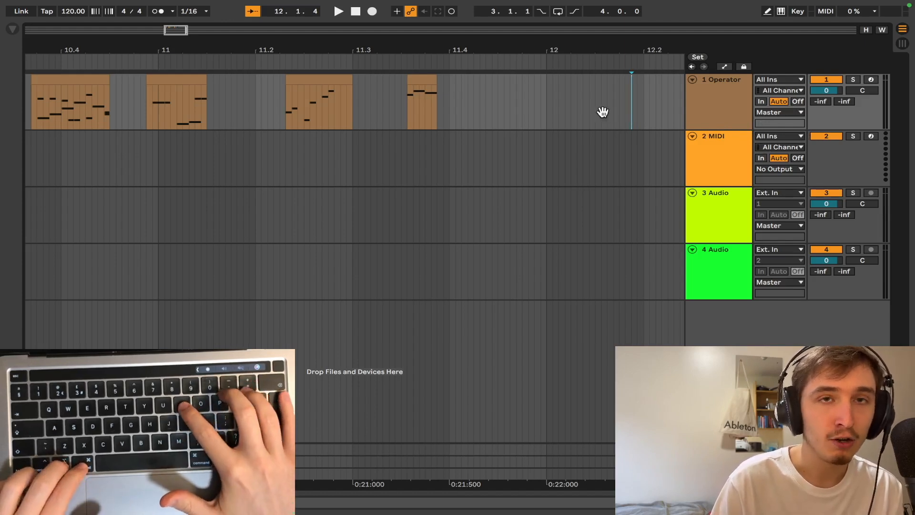
key("super+alt+i")
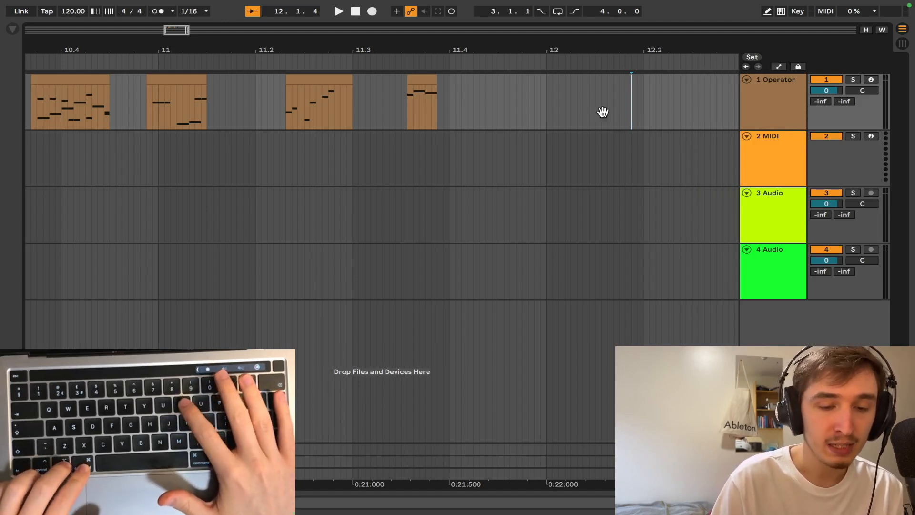
key("super+alt+i")
key("super+alt+i")
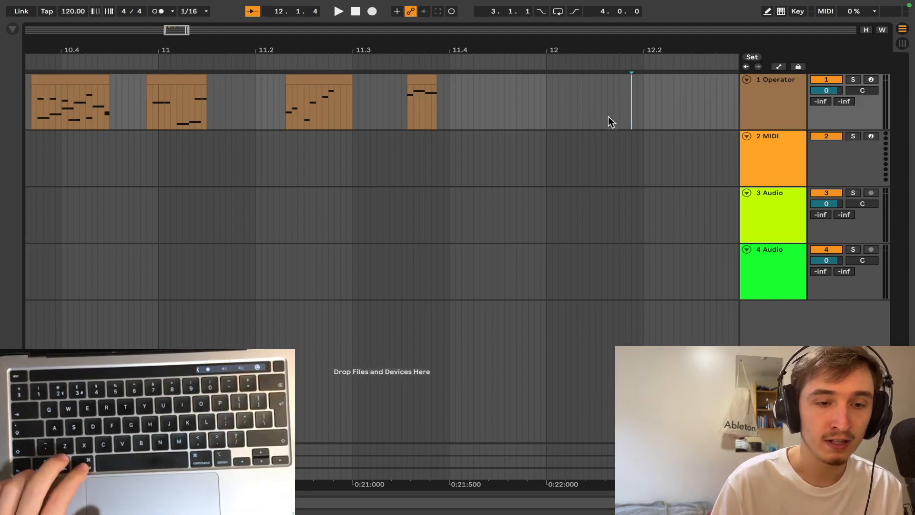
- Switch to the Session View and hide its In/Out section to make room for more clip slots
key("plus")
key("minus")
key("minus")
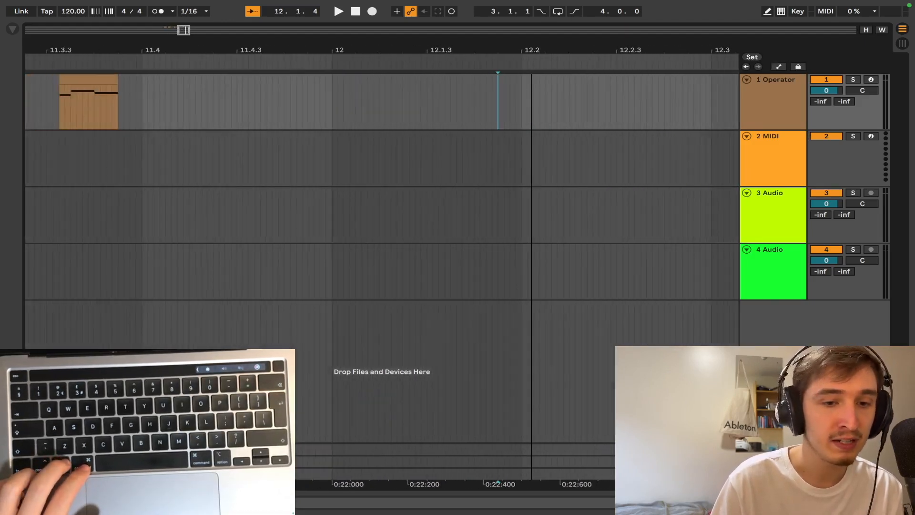
key("Tab")
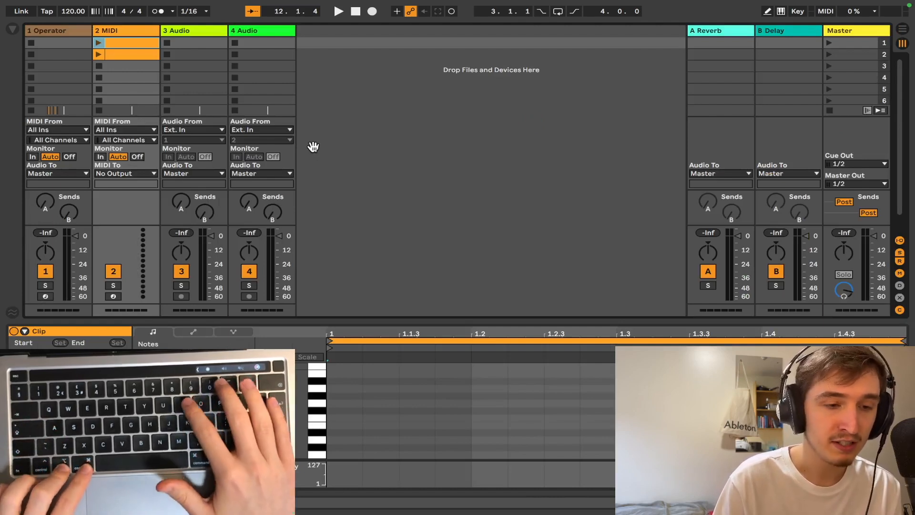
key("super+alt+i")
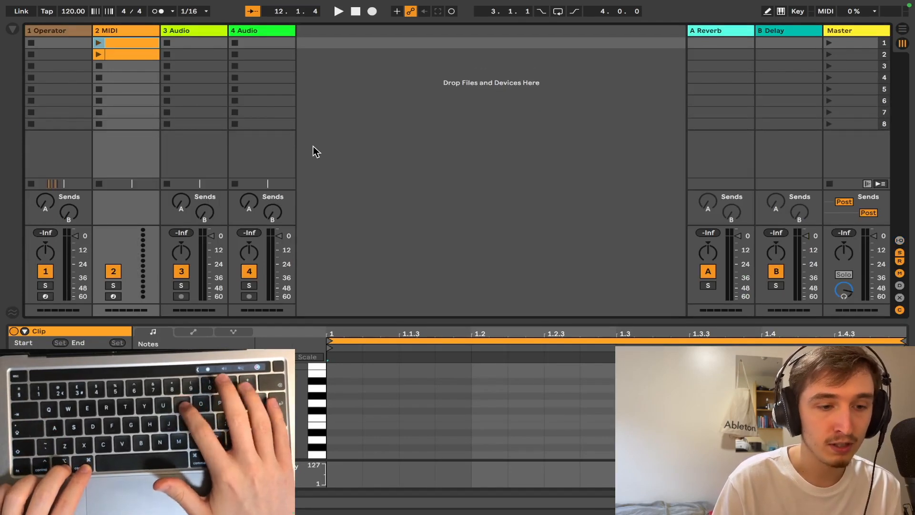
- Fill the empty slots of the 2 MIDI track with MIDI clips down to scene 16
left_click(142, 124)
double_click(142, 124)
double_click(137, 111)
double_click(130, 99)
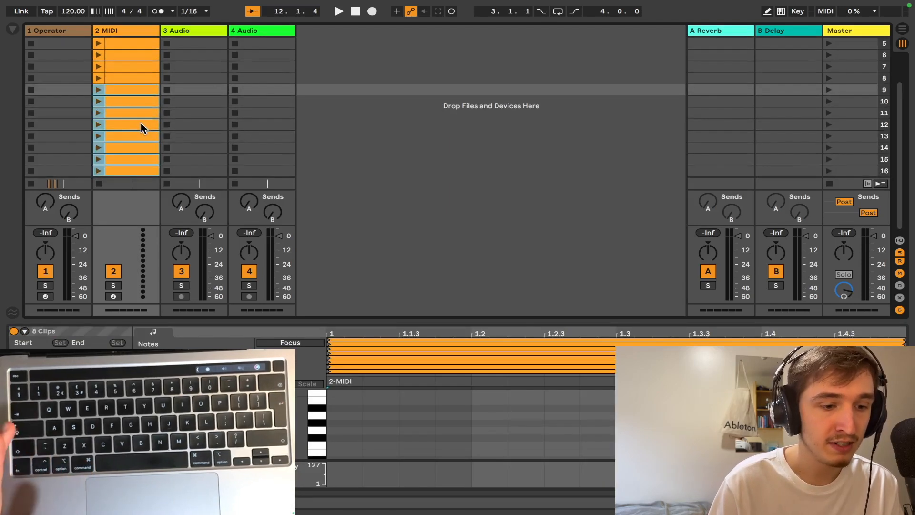
- Show the In/Out section under the Session View clip slots and hide it again
key("super+alt+i")
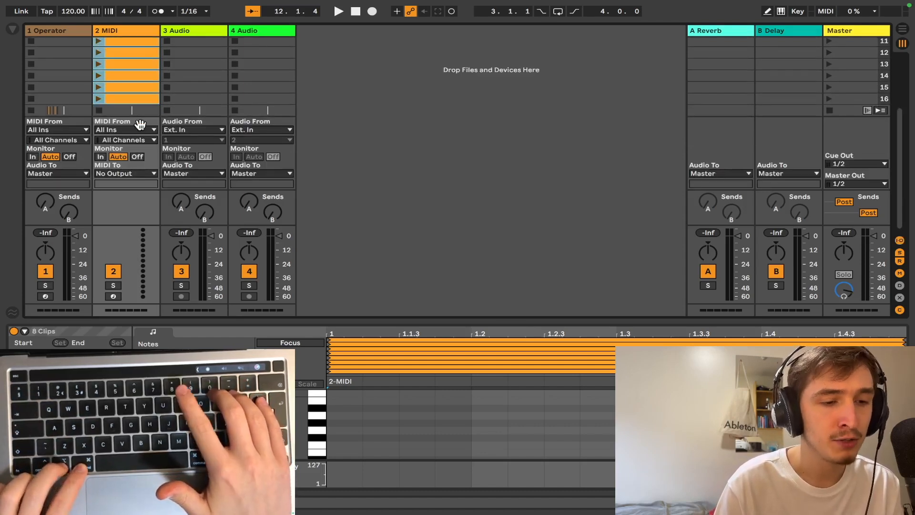
key("super+alt+i")
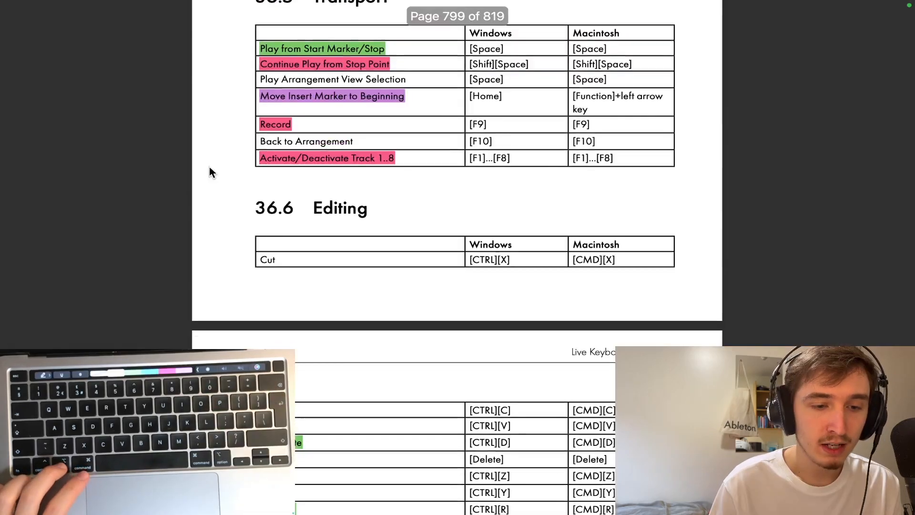
- Look through the manual's shortcut tables from Transport to Loop Brace and Start/End Markers
scroll(209, 167, "down", 2)
scroll(210, 168, "down", 20)
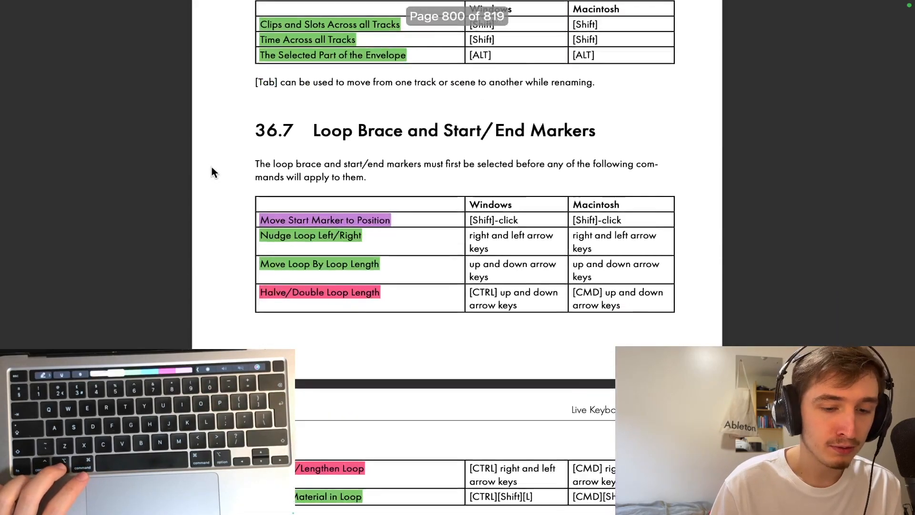
scroll(222, 163, "down", 1)
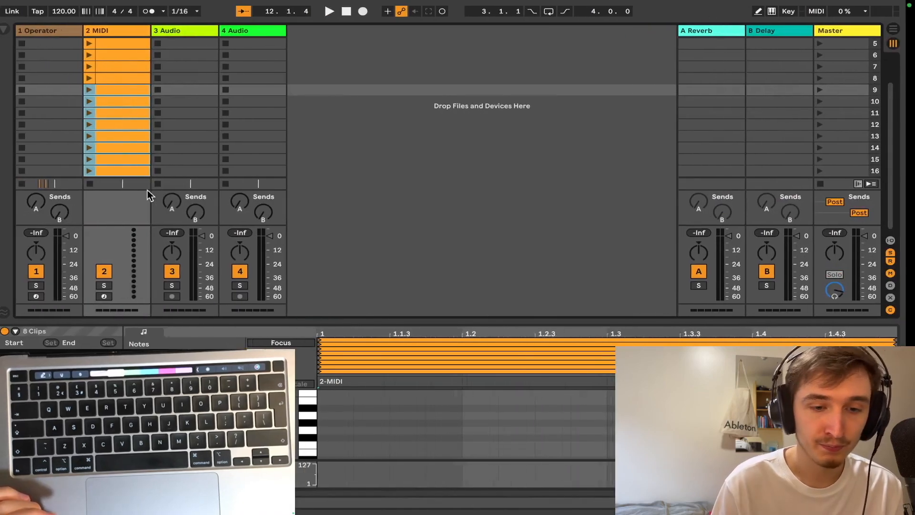
- Switch Ableton Live to the Arrangement View and place the insert marker at 10.3.3 on the 2 MIDI track
key("Tab")
left_click(434, 172)
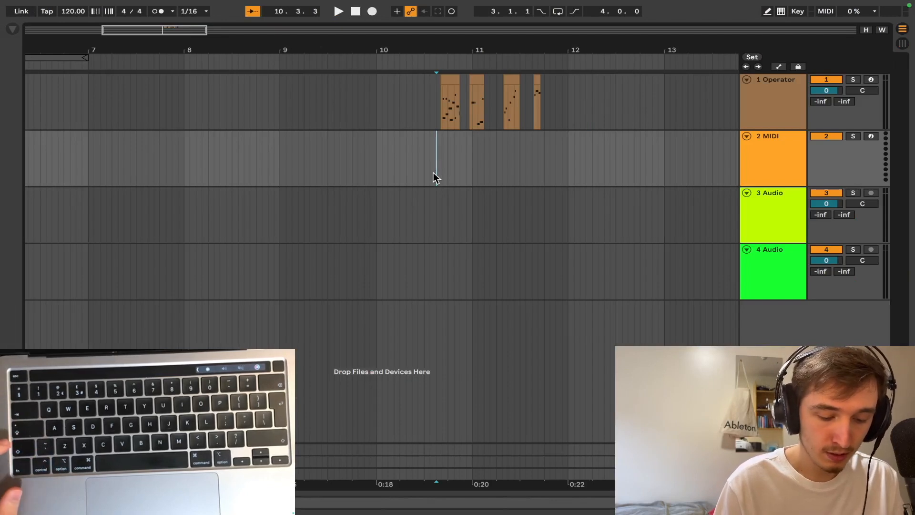
- Fold and unfold all Arrangement View tracks several times, leaving them unfolded
key("alt+u")
key("alt+u")
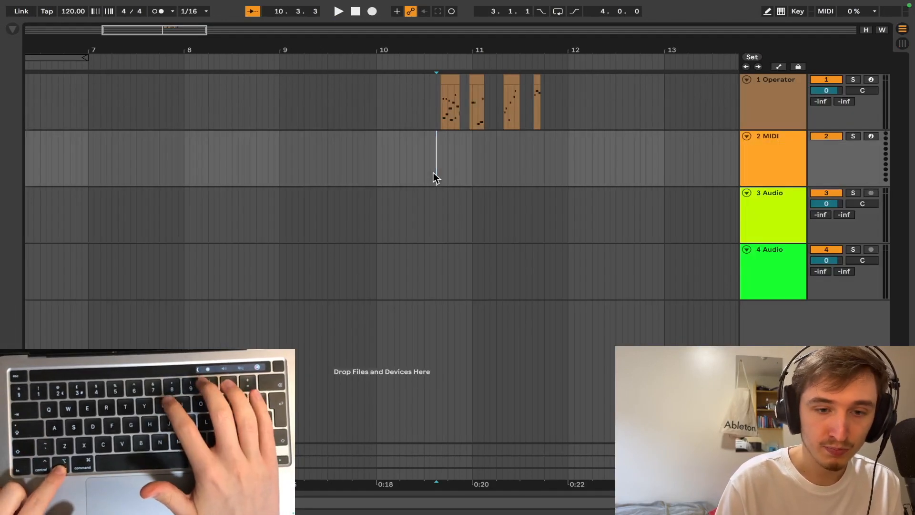
key("alt+u")
key("alt+u")
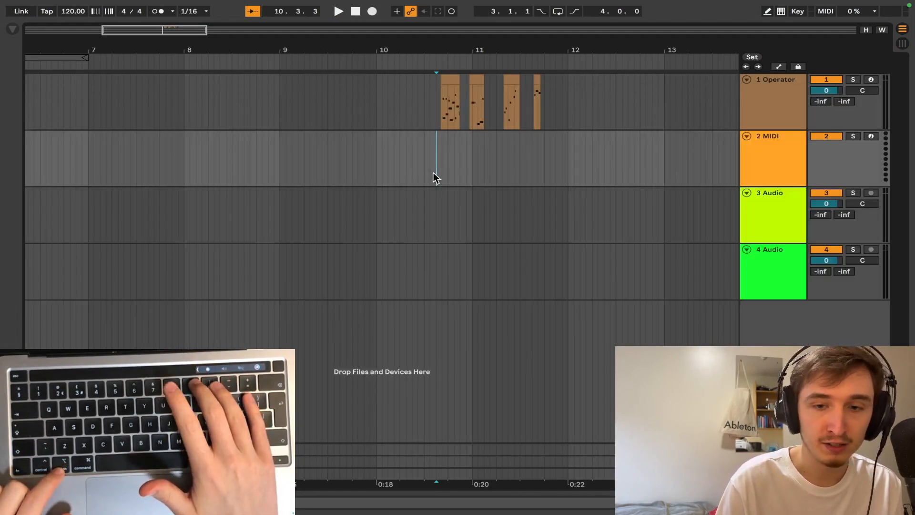
key("alt+u")
left_click_drag(282, 52, 284, 31)
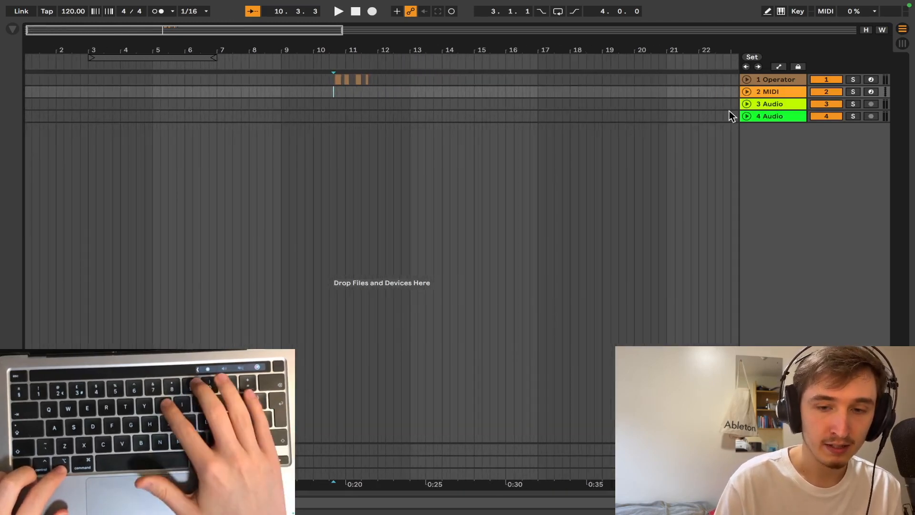
key("alt+u")
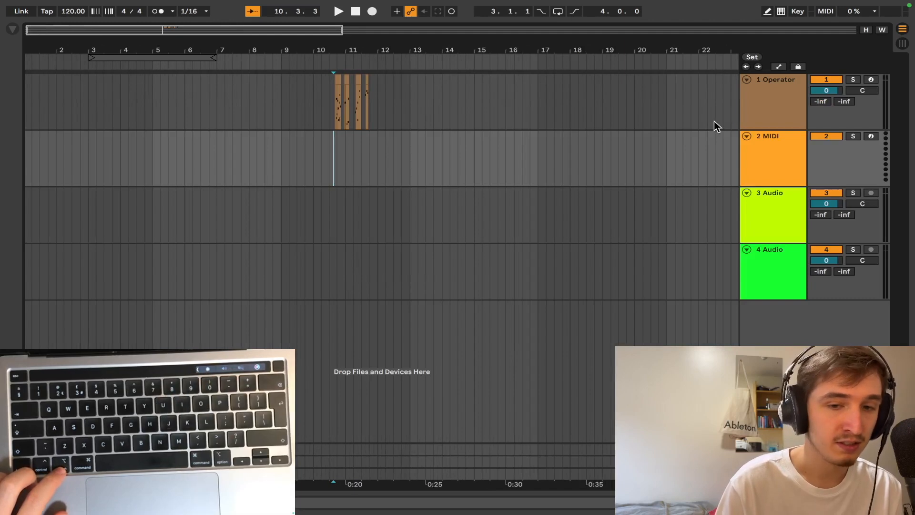
- Group the 1 Operator and 2 MIDI tracks
left_click(762, 120)
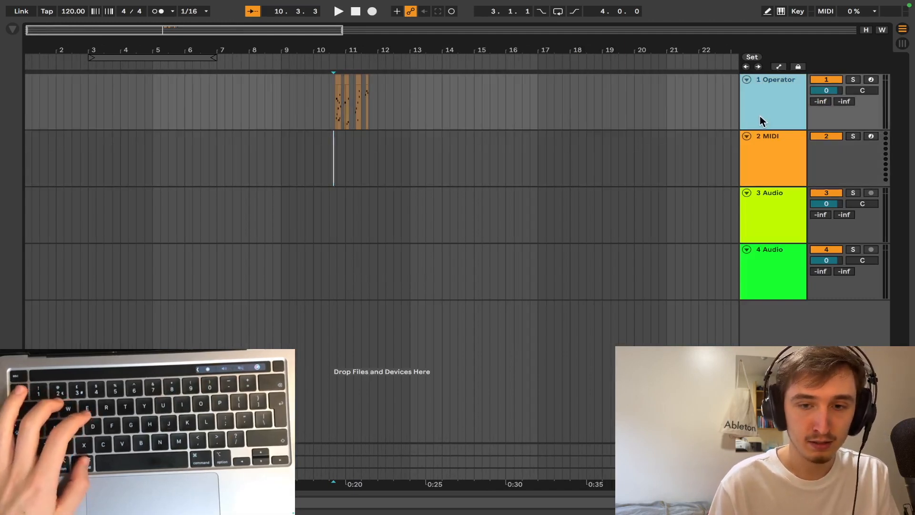
left_click(772, 151, "shift")
key("super+g")
- Select the new group track, then fold, unfold and fold all tracks together with the group
left_click(771, 113)
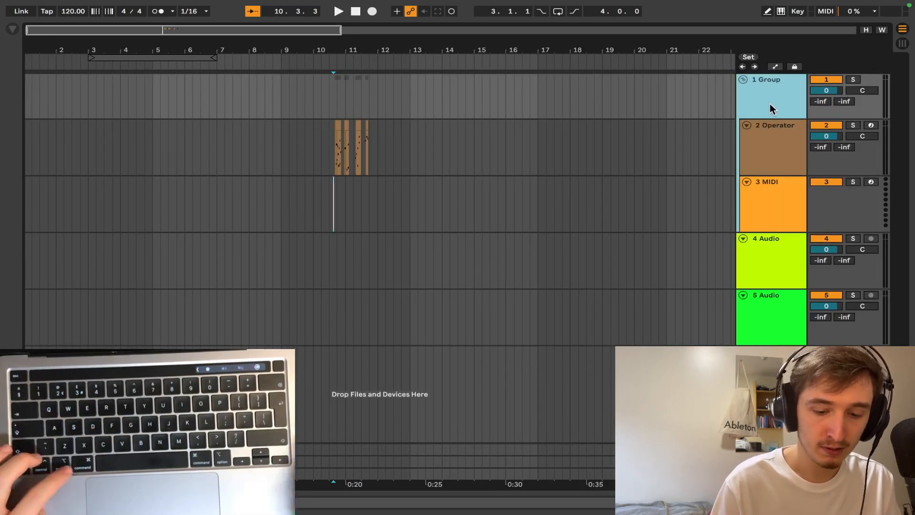
key("alt+u")
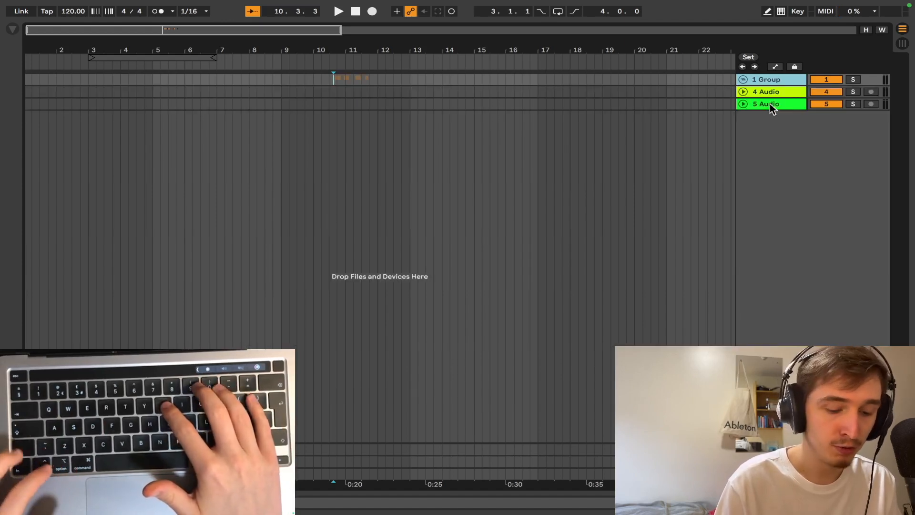
key("alt+u")
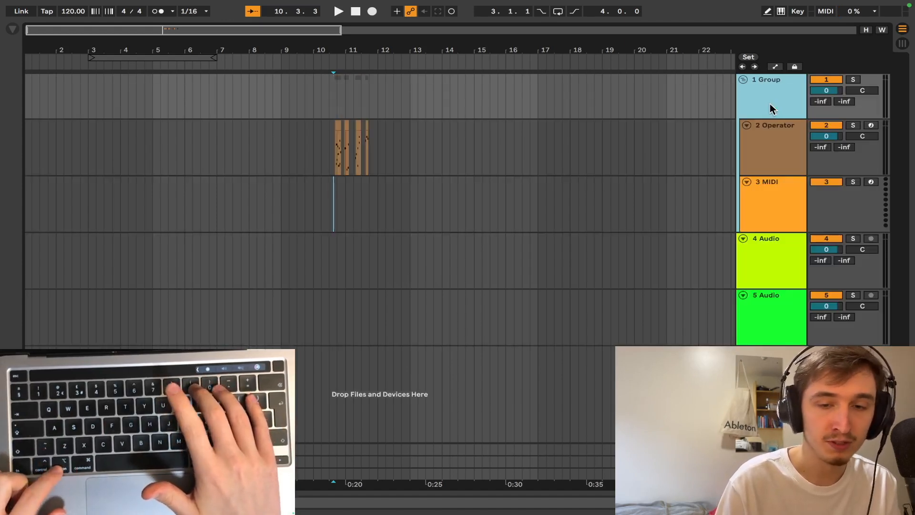
key("alt+u")
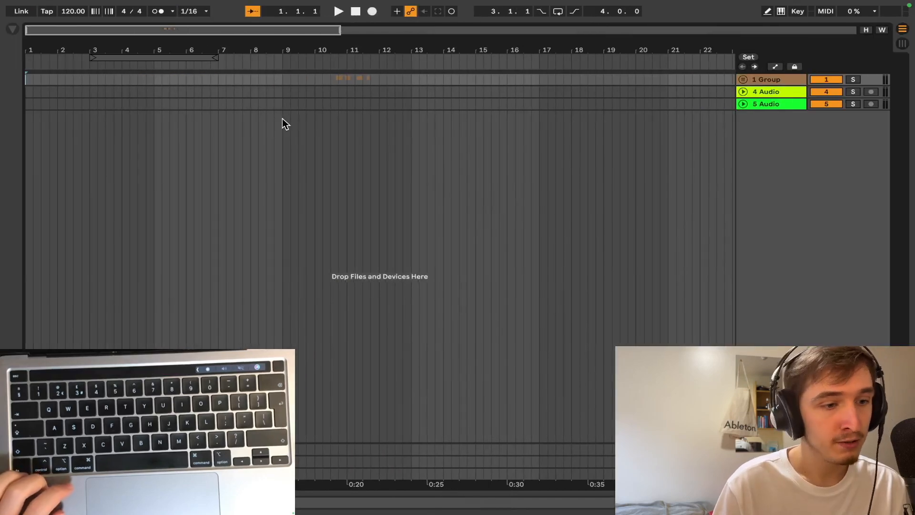
- Play the arrangement from 1.1.1 and examine how the display follows the playhead at closer zoom levels
left_click_drag(64, 46, 88, 48)
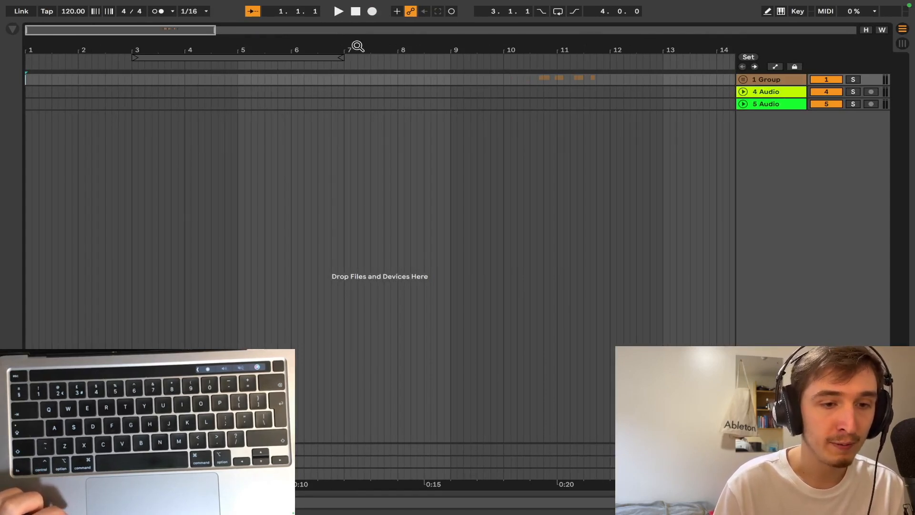
key("space")
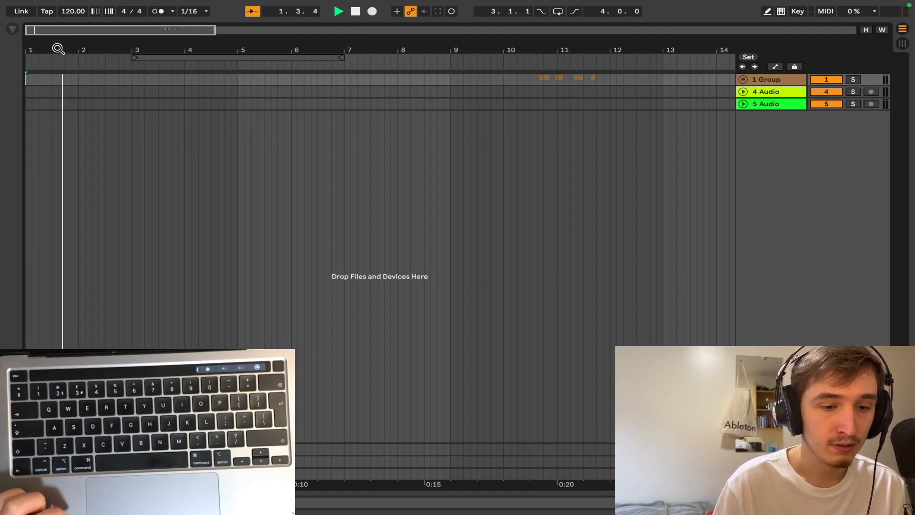
left_click_drag(57, 47, 59, 65)
left_click_drag(139, 45, 139, 67)
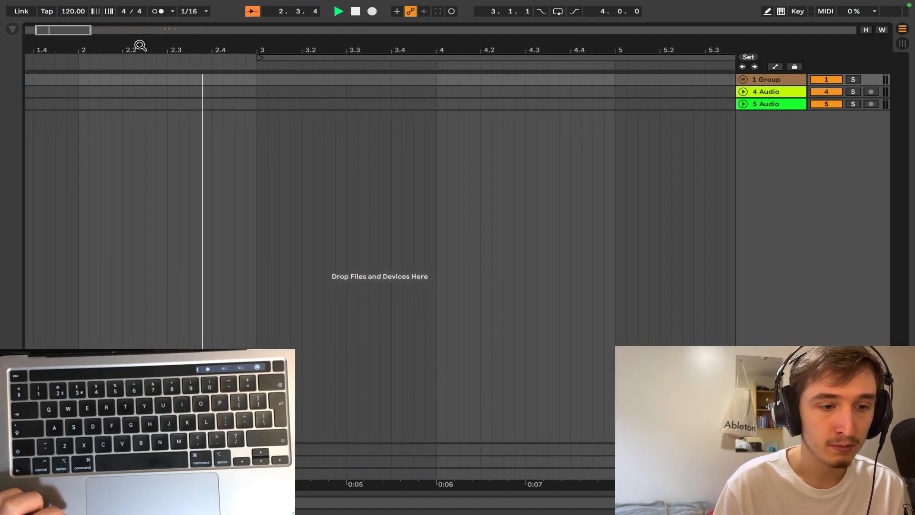
left_click_drag(281, 41, 281, 61)
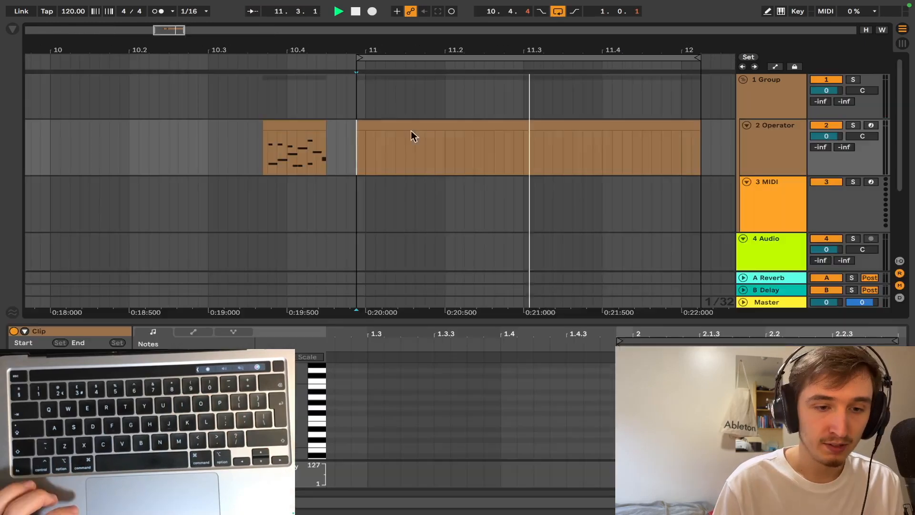
- Loop the selected long MIDI clip on the 2 Operator track and turn on scrolling the display to follow playback
left_click(419, 127)
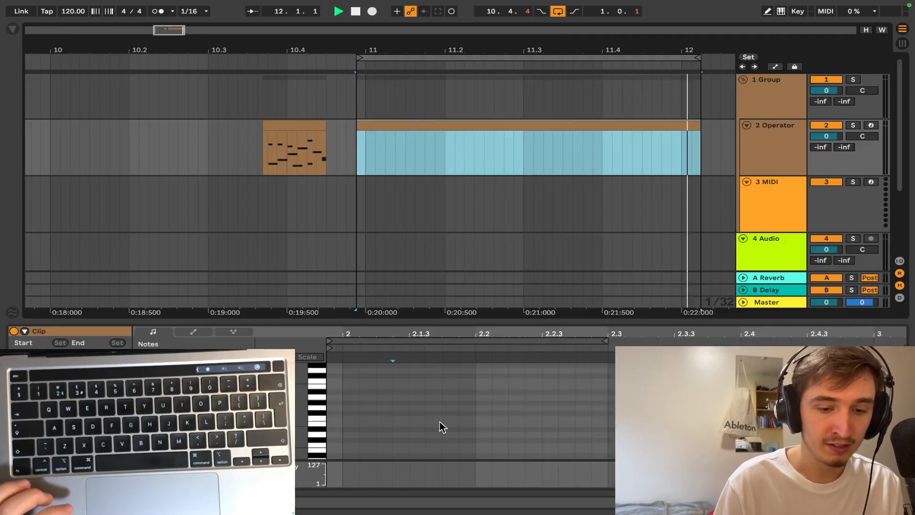
key("super+l")
left_click_drag(461, 337, 652, 350)
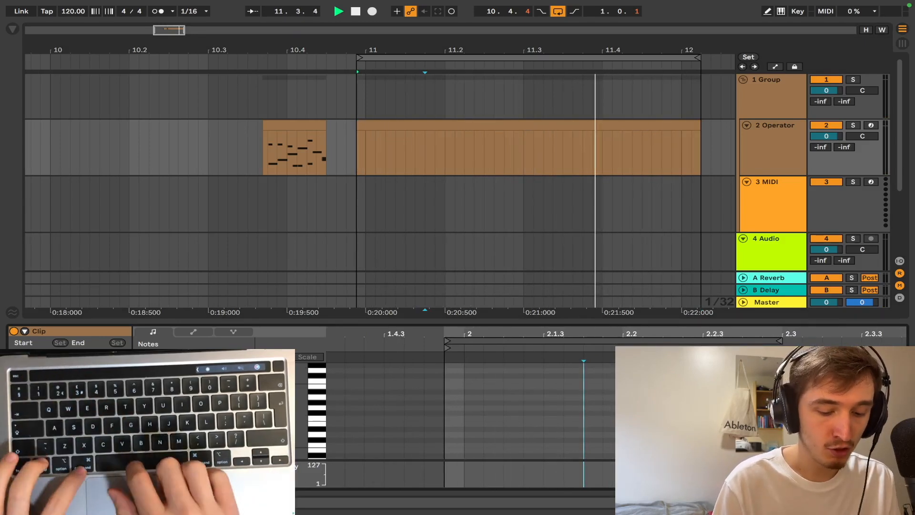
key("super+shift+f")
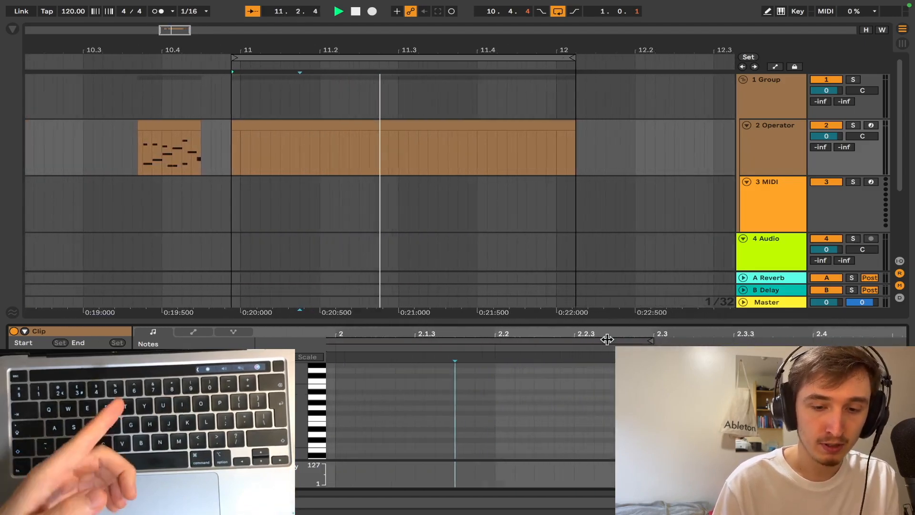
left_click_drag(600, 322, 586, 76)
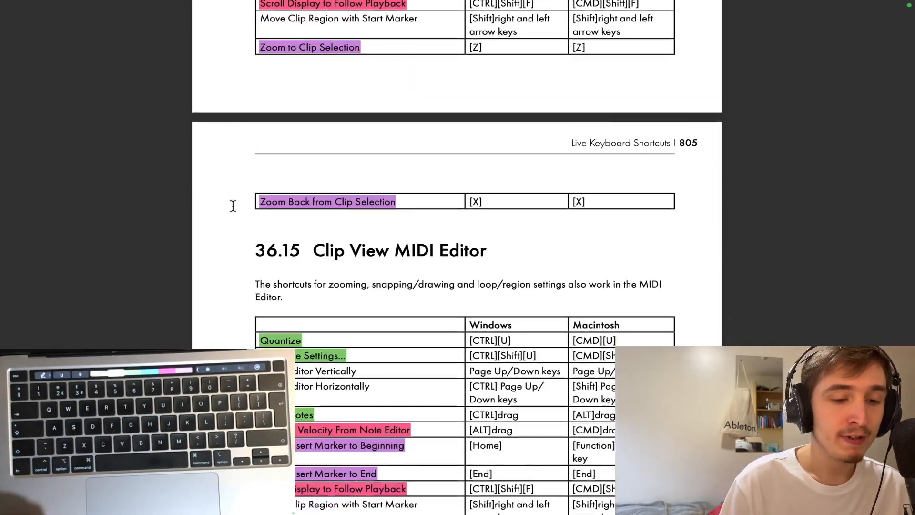
- Look through the manual's Grid Snapping and Drawing and Global Quantization shortcut tables
scroll(232, 204, "down", 10)
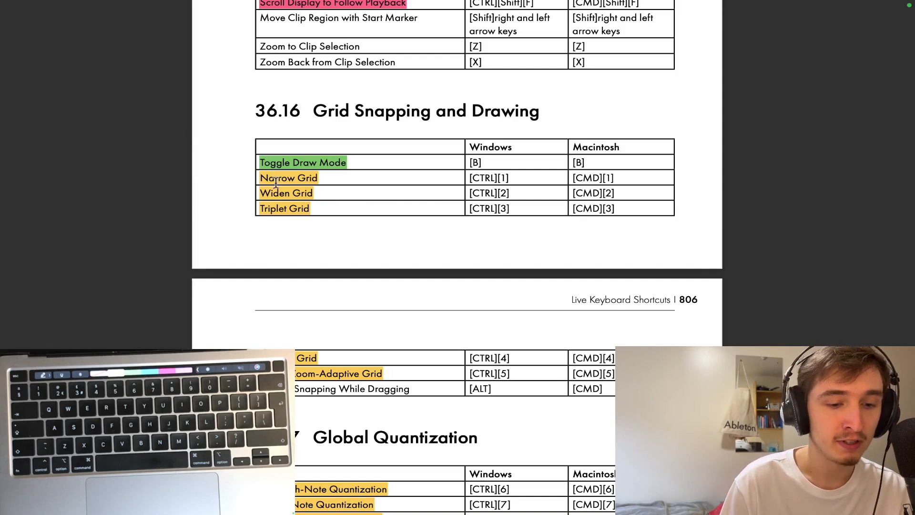
scroll(150, 324, "down", 5)
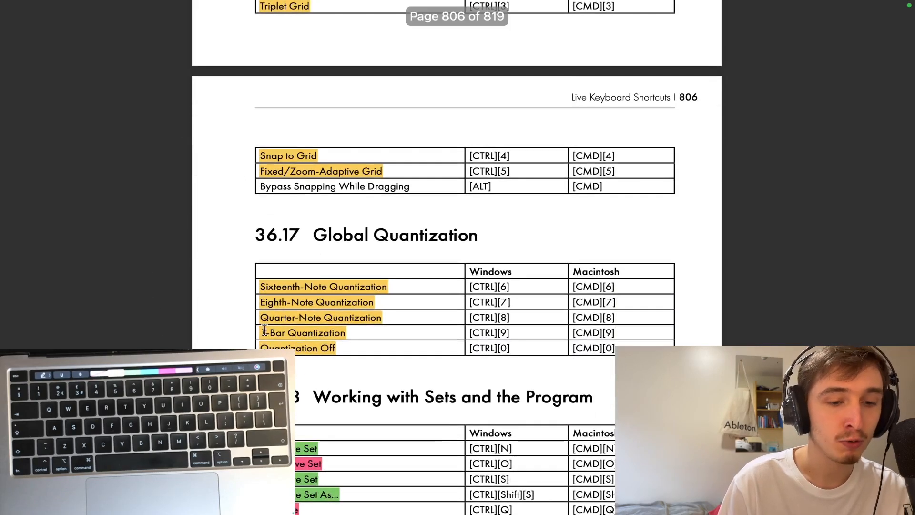
scroll(181, 259, "up", 1)
scroll(181, 259, "up", 5)
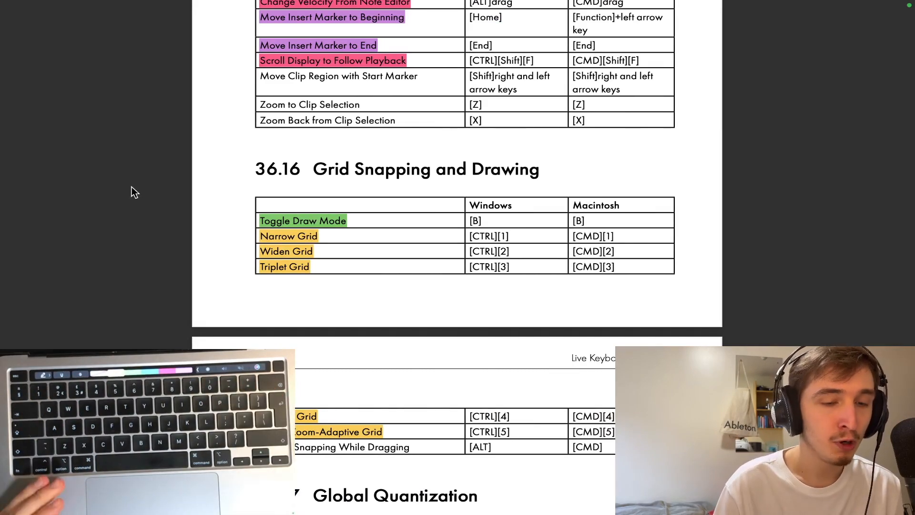
- Switch to Ableton Live and examine how the adaptive grid changes across timeline zoom levels around bars 9 to 11
key("ctrl+Left")
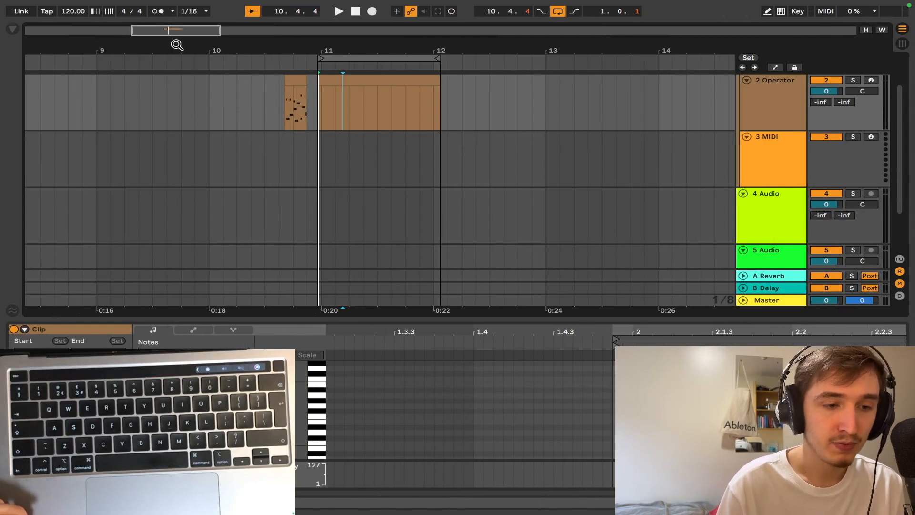
left_click_drag(177, 45, 183, 116)
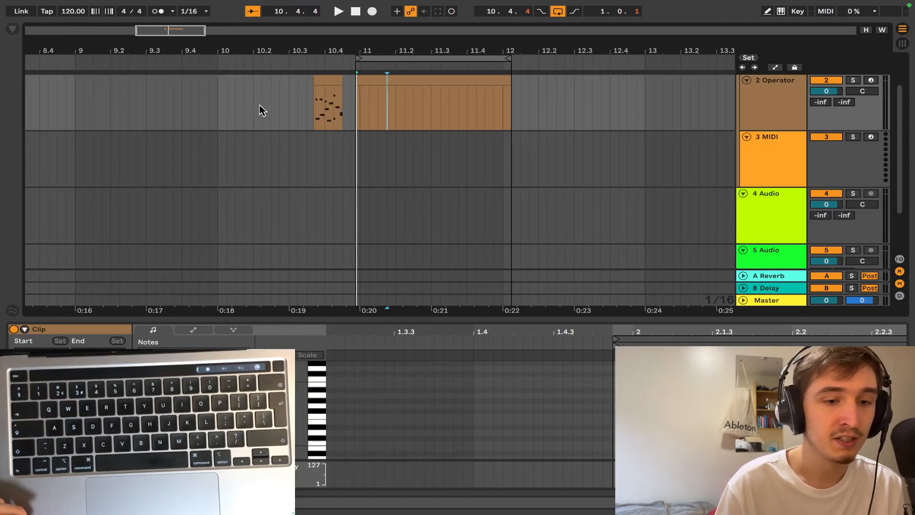
left_click_drag(182, 47, 216, 48)
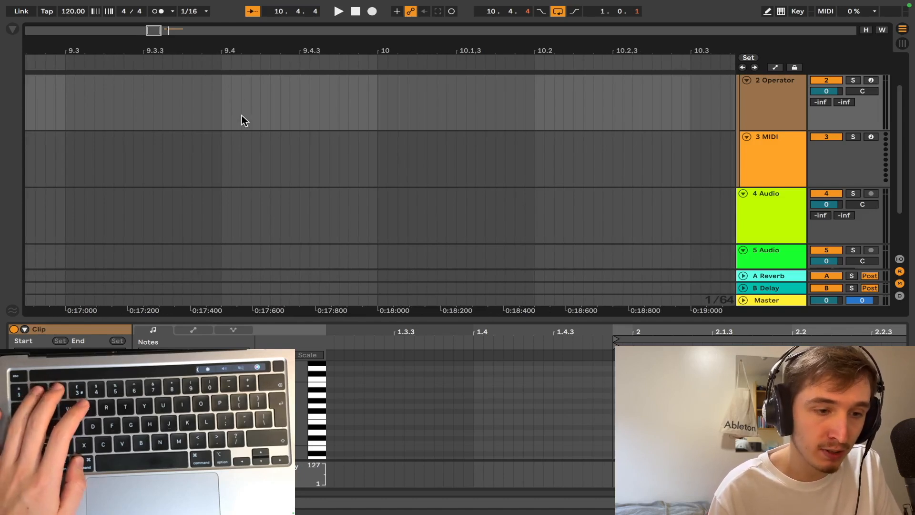
left_click_drag(232, 49, 232, 47)
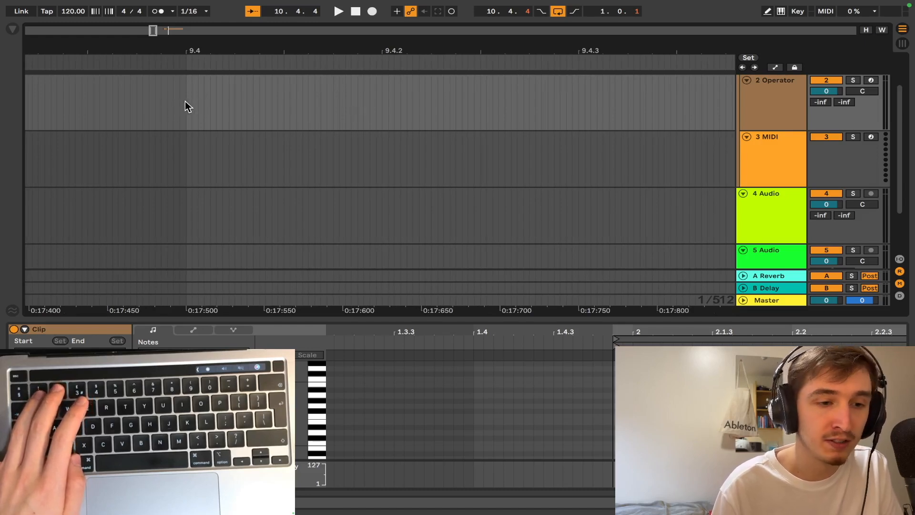
- Recheck the manual's grid shortcuts, return to Ableton Live and vary the arrangement grid width, finishing at 1/16
key("ctrl+Right")
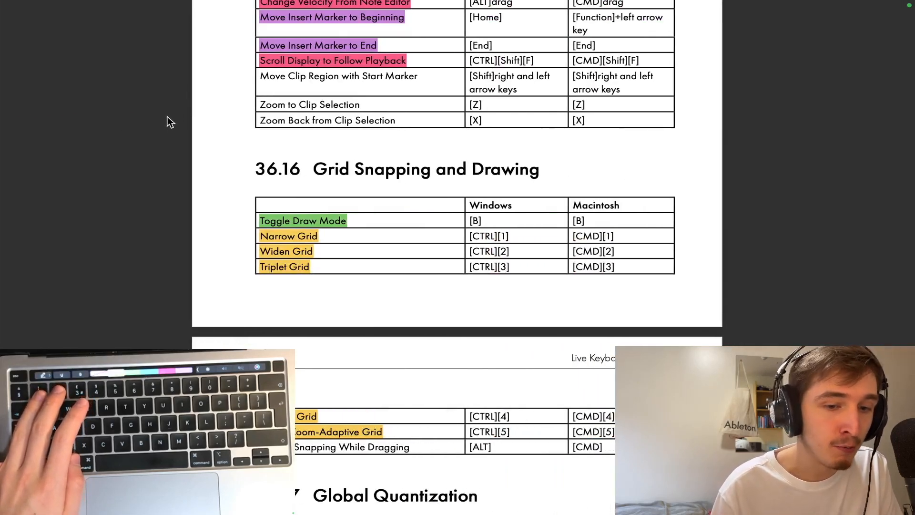
key("ctrl+Left")
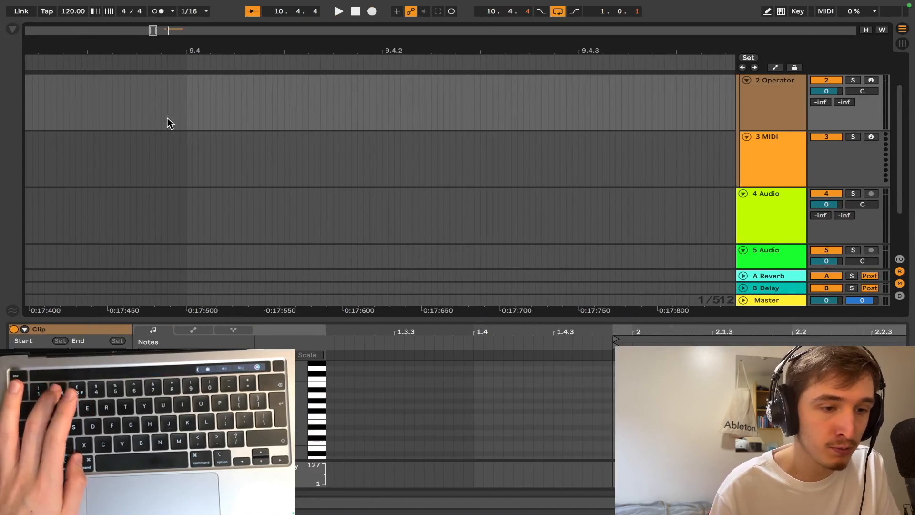
left_click_drag(211, 50, 211, 53)
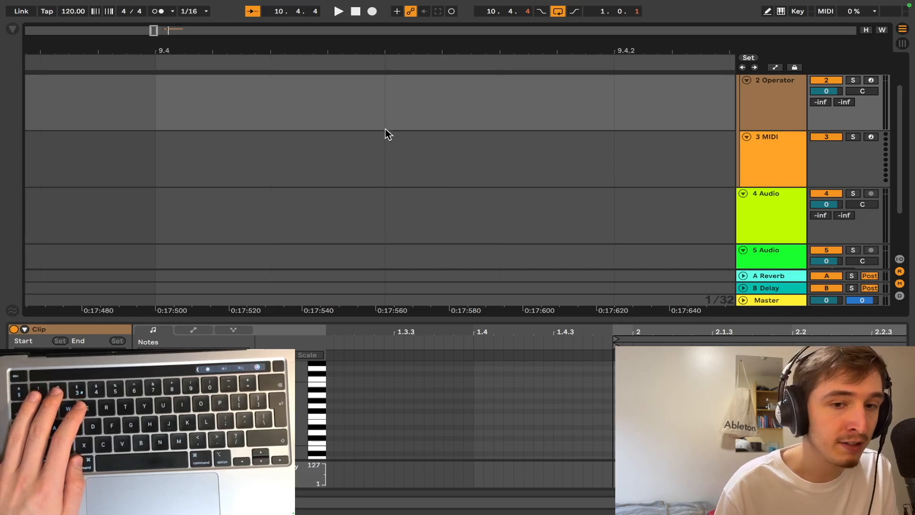
left_click_drag(254, 43, 254, 23)
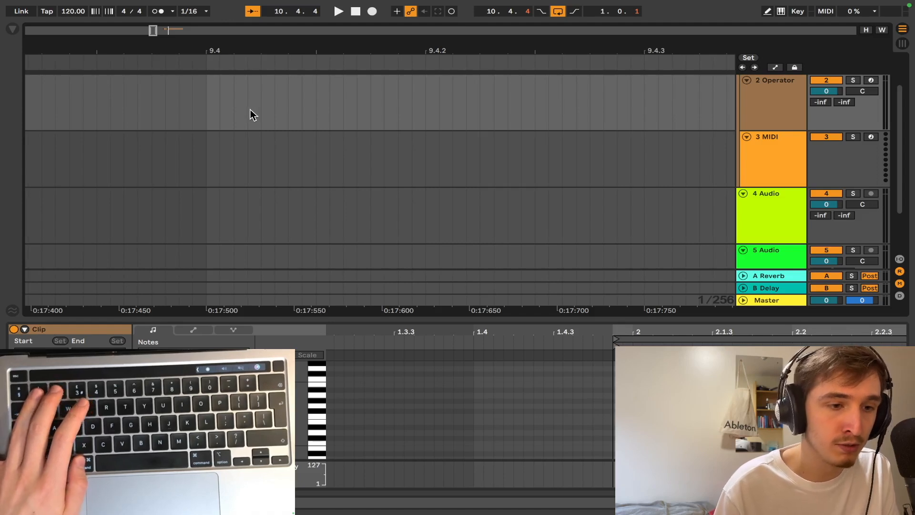
scroll(226, 82, "down", 10)
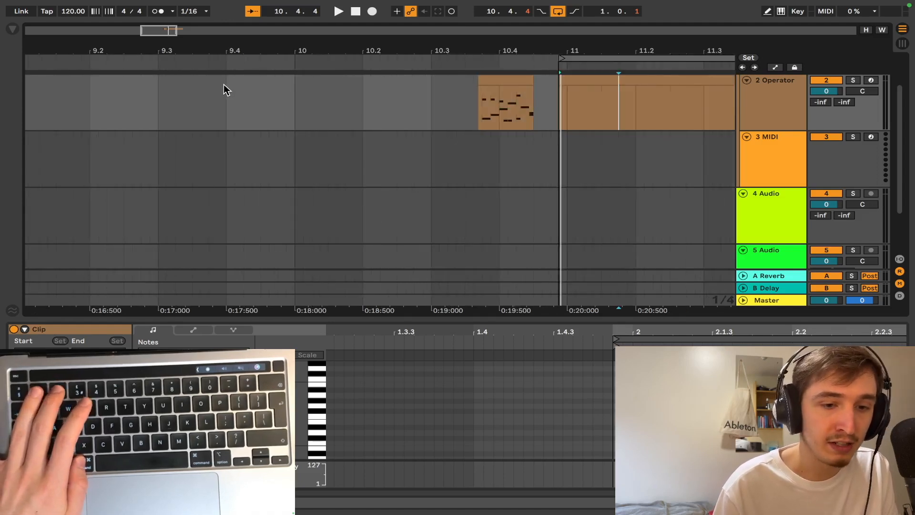
key("super+2")
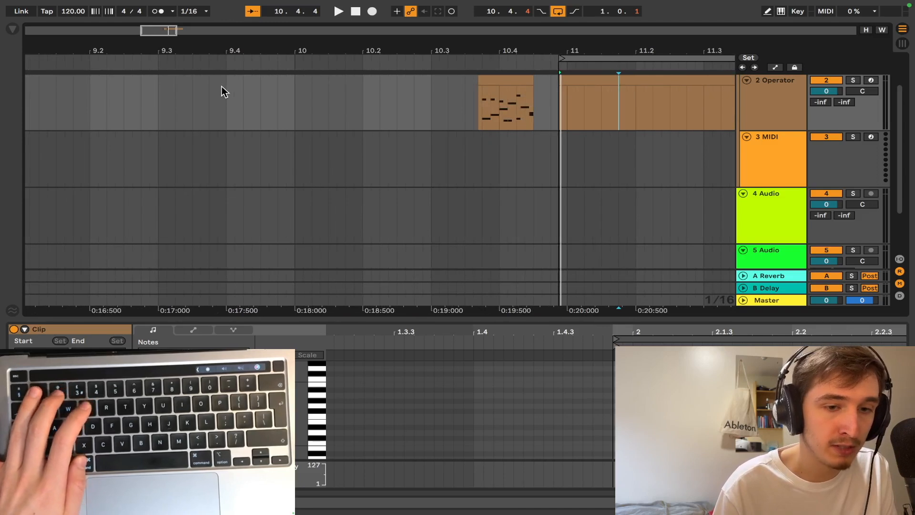
- Switch the arrangement grid to triplets and select the range from 9.4 to 10 on the 2 Operator track
mouse_move(240, 46)
left_mouse_down()
mouse_move(240, 100)
mouse_move(239, 47)
left_mouse_up()
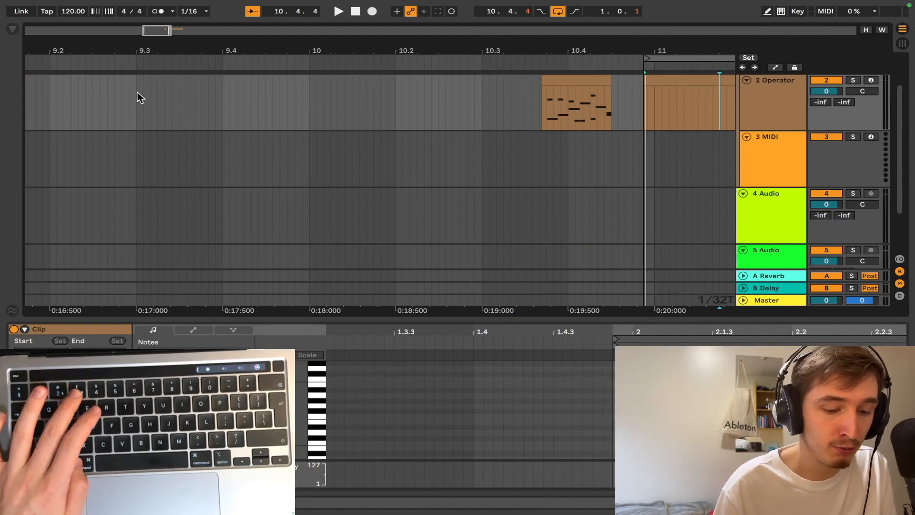
left_click_drag(230, 47, 229, 105)
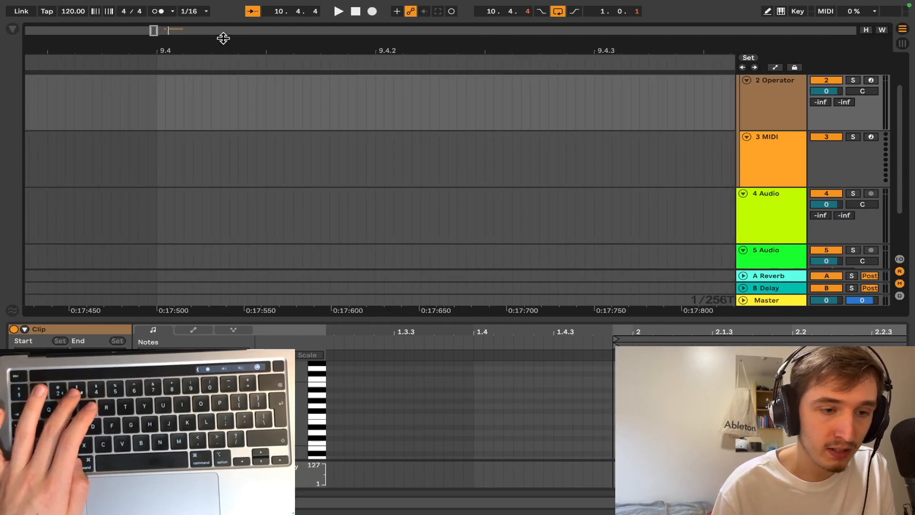
left_click_drag(176, 49, 186, 105)
left_click_drag(174, 37, 404, 6)
left_click_drag(404, 50, 480, 53)
left_click_drag(376, 112, 518, 110)
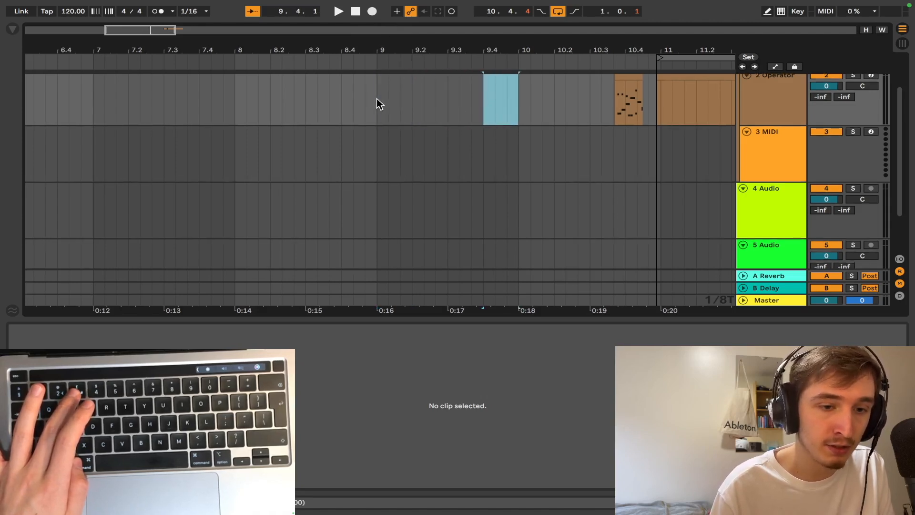
- Try grid-snapped selections on the 2 Operator track and place the insert marker at bar 10
left_click(376, 99)
left_click_drag(408, 106, 521, 110)
left_click(445, 100)
left_click(516, 111)
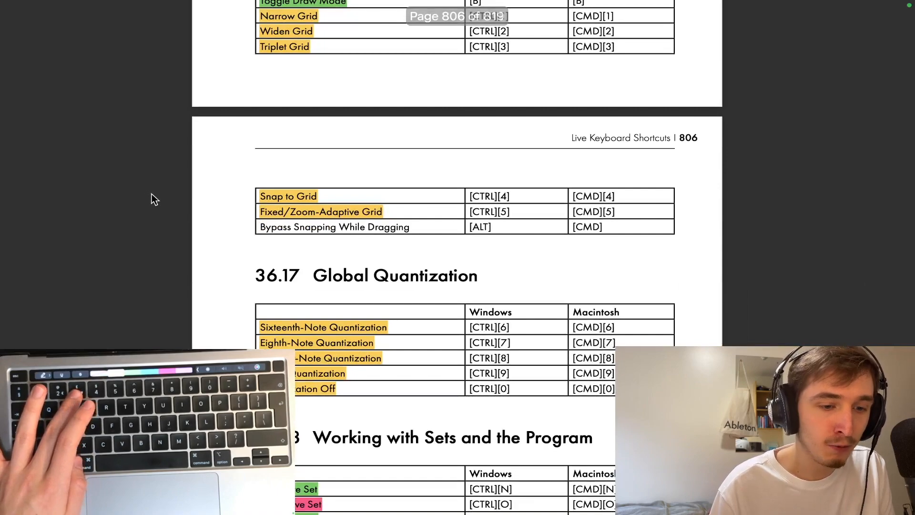
- Return to Ableton Live from the manual and move the short MIDI clip on the 2 Operator track back to about bar 10
key("ctrl+Left")
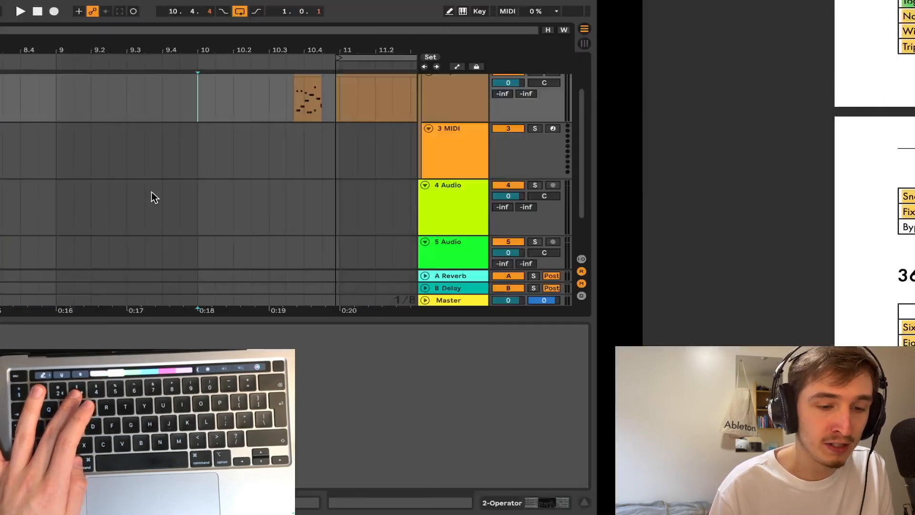
key("ctrl+Right")
key("ctrl+Left")
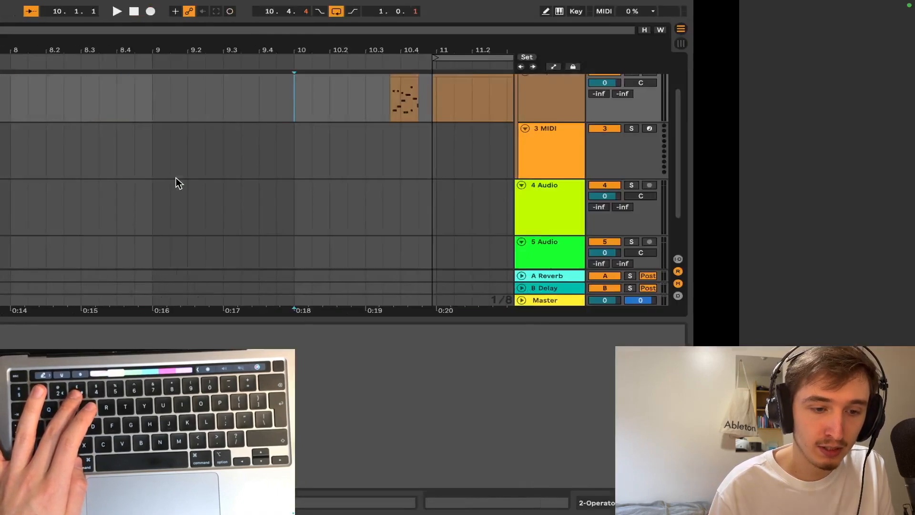
scroll(365, 145, "right", 3)
scroll(365, 145, "up", 1)
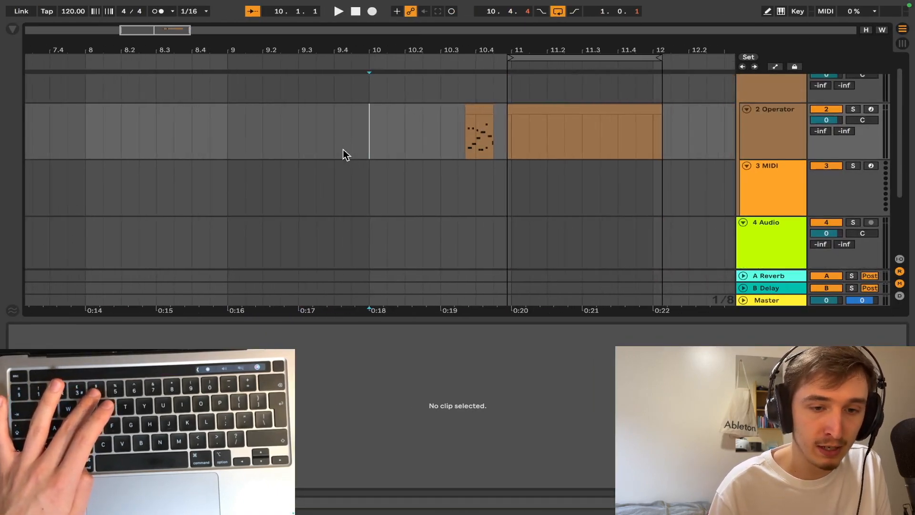
left_click_drag(477, 112, 406, 128)
left_click_drag(406, 46, 376, 113)
mouse_move(374, 49)
left_mouse_down()
mouse_move(373, 71)
mouse_move(365, 48)
left_mouse_up()
left_click_drag(371, 108, 314, 117)
- Turn off snap to grid and position the short MIDI clip on the 2 Operator track freely near bar 10
left_click_drag(283, 50, 283, 10)
mouse_move(289, 115)
left_mouse_down()
mouse_move(354, 120)
mouse_move(289, 116)
left_mouse_up()
key("super+4")
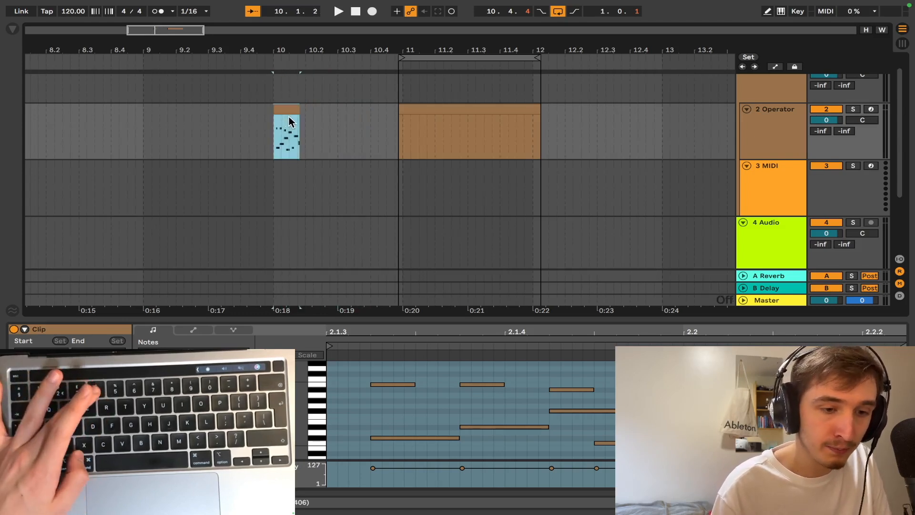
mouse_move(291, 47)
left_mouse_down()
mouse_move(283, 103)
mouse_move(313, 109)
left_mouse_up()
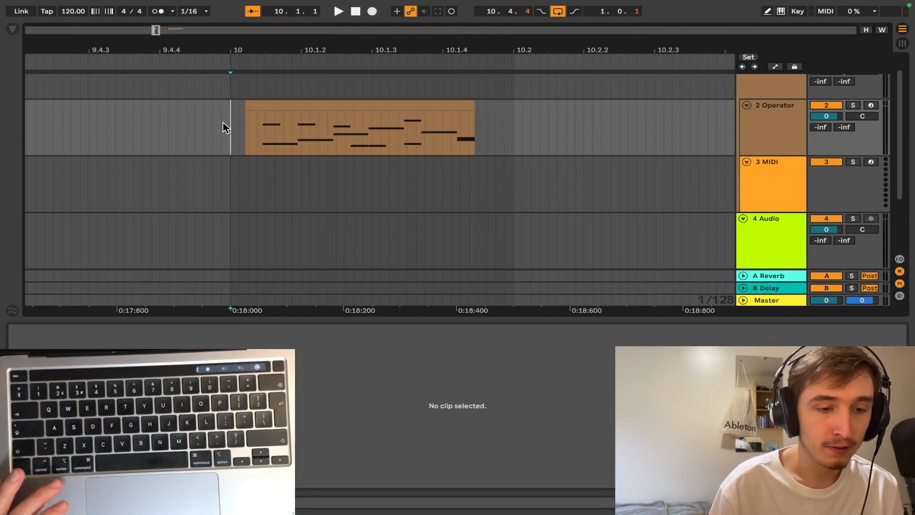
- Check the Fixed/Zoom-Adaptive Grid shortcut in the manual and return to the Ableton Live arrangement around bars 8 to 13
key("ctrl+Right")
key("ctrl+Left")
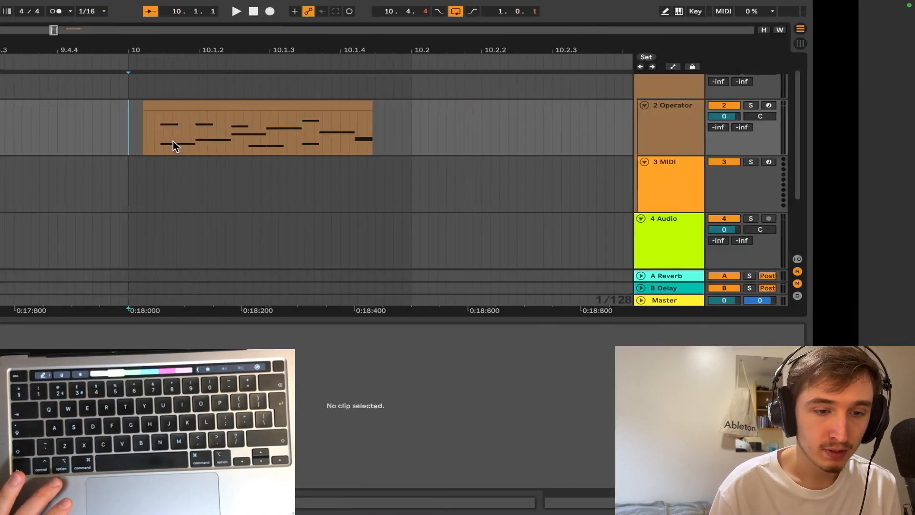
key("ctrl+Right")
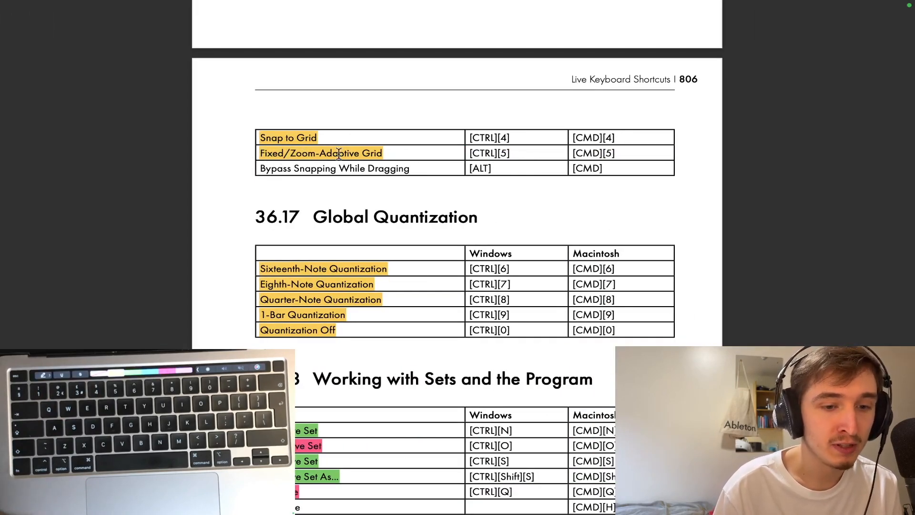
key("ctrl+Left")
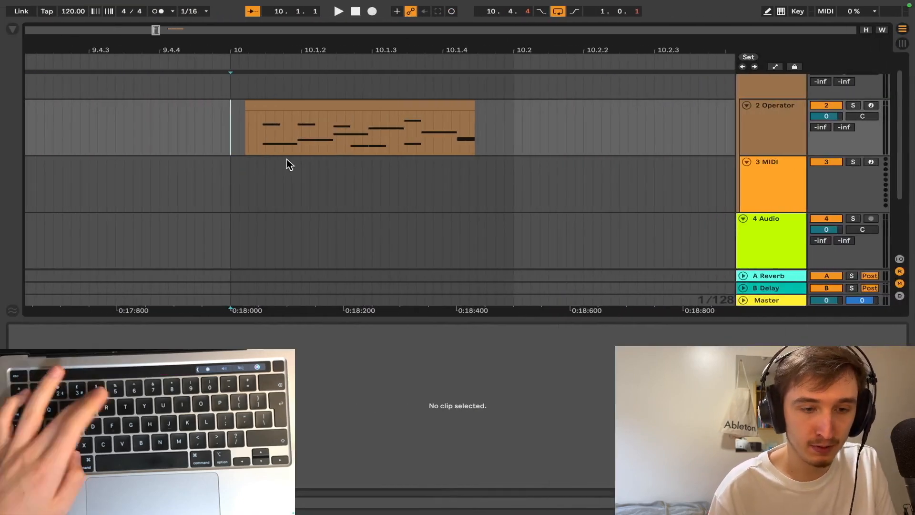
left_click_drag(287, 41, 287, 22)
left_click_drag(287, 49, 289, 43)
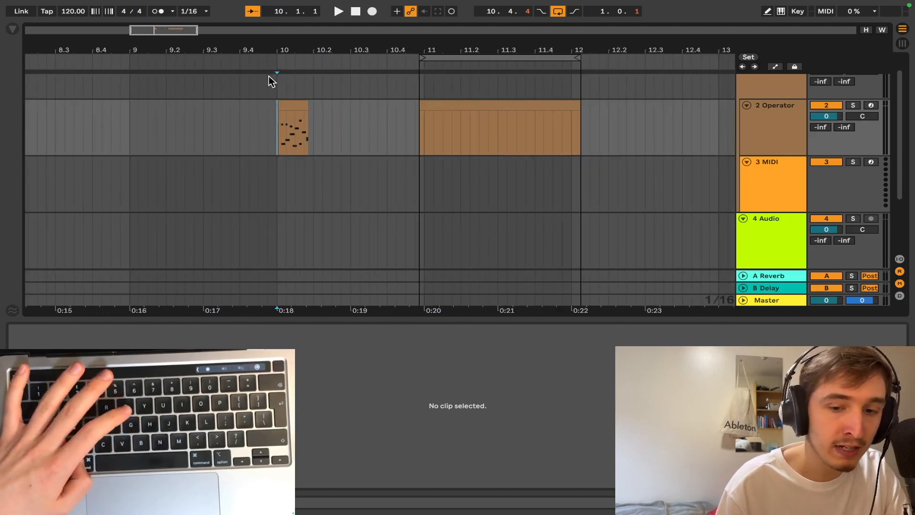
- Switch the arrangement to a fixed 1/16 grid and compare its spacing across close and wide timeline zoom levels
left_click_drag(277, 49, 277, 157)
left_click_drag(329, 48, 329, 12)
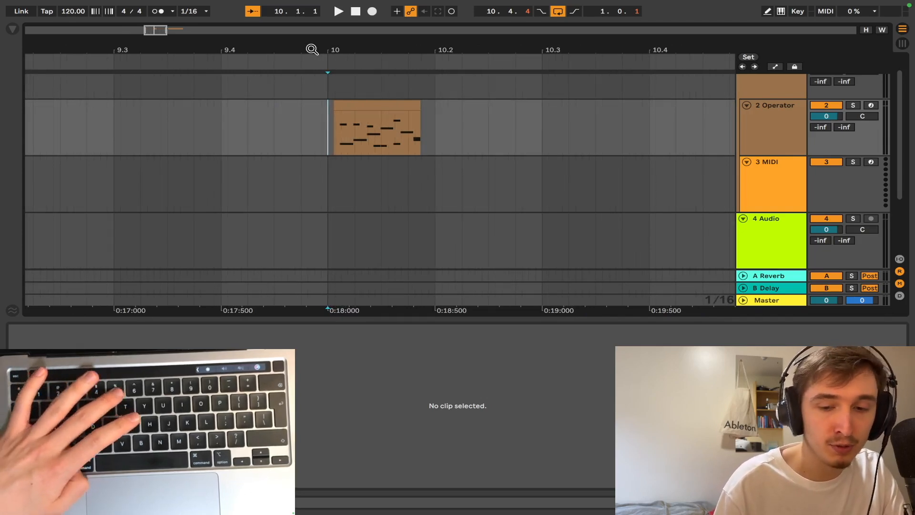
left_click_drag(312, 50, 289, 52)
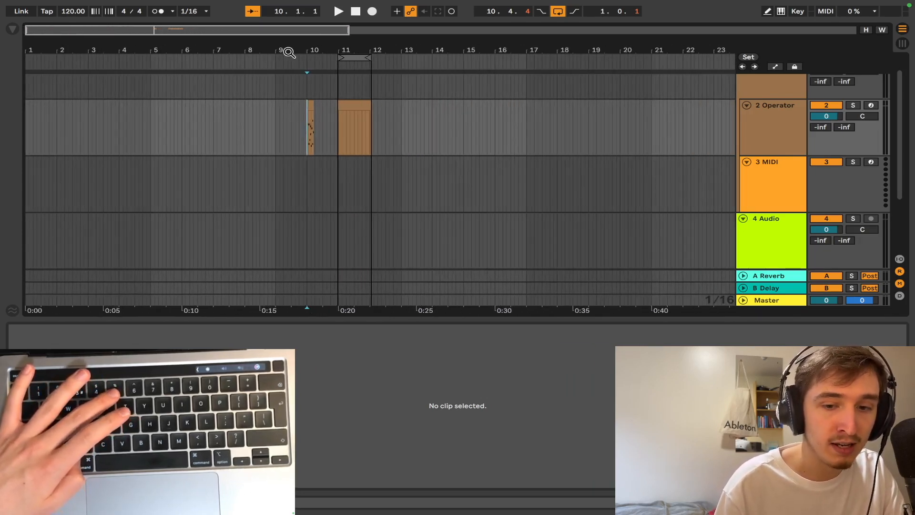
left_click_drag(187, 49, 103, 45)
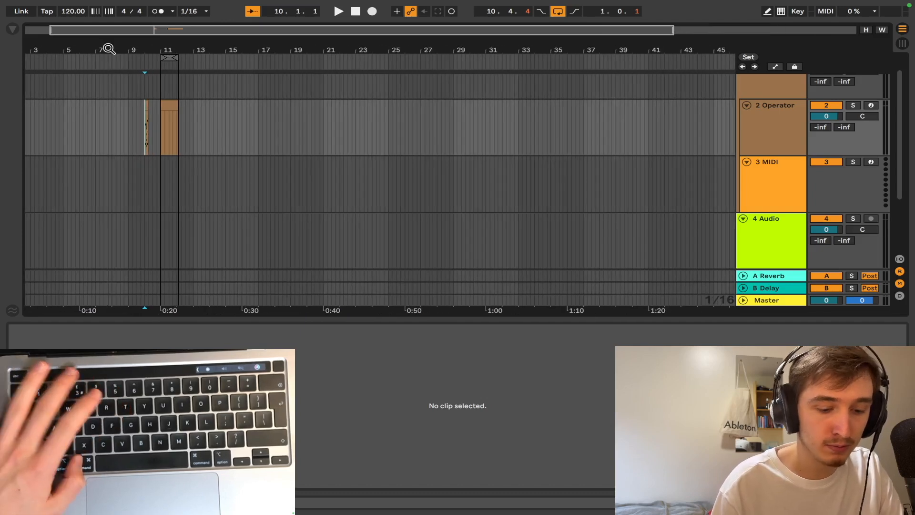
- Widen the fixed arrangement grid to 1/2 and switch back to the zoom-adaptive grid
key("super+2")
key("super+2")
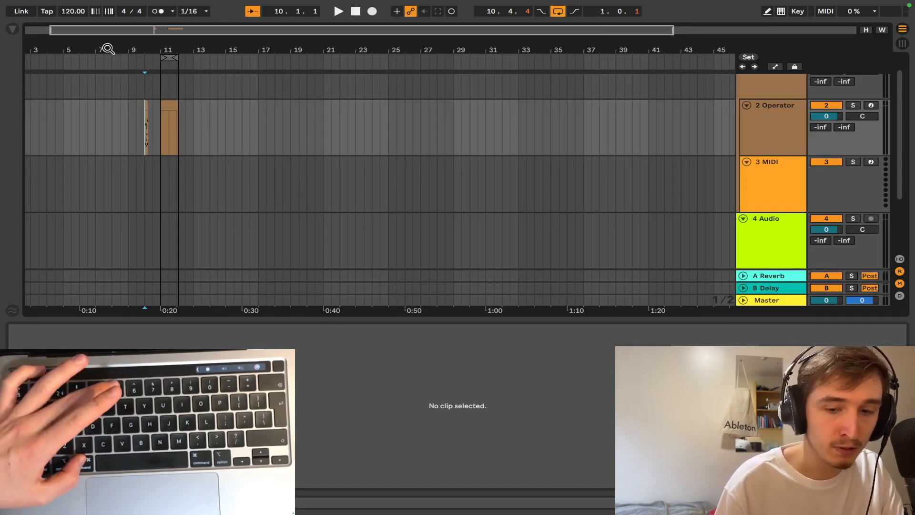
left_click_drag(156, 48, 155, 86)
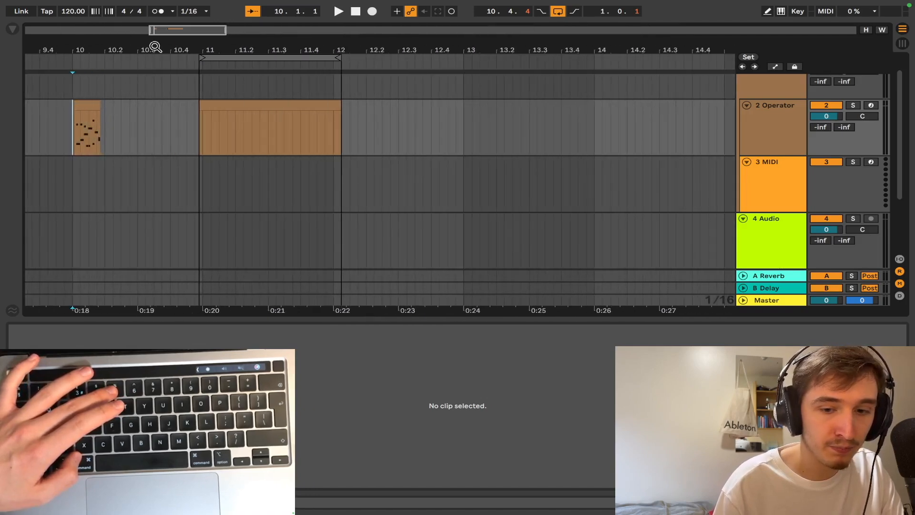
left_click_drag(66, 47, 114, 69)
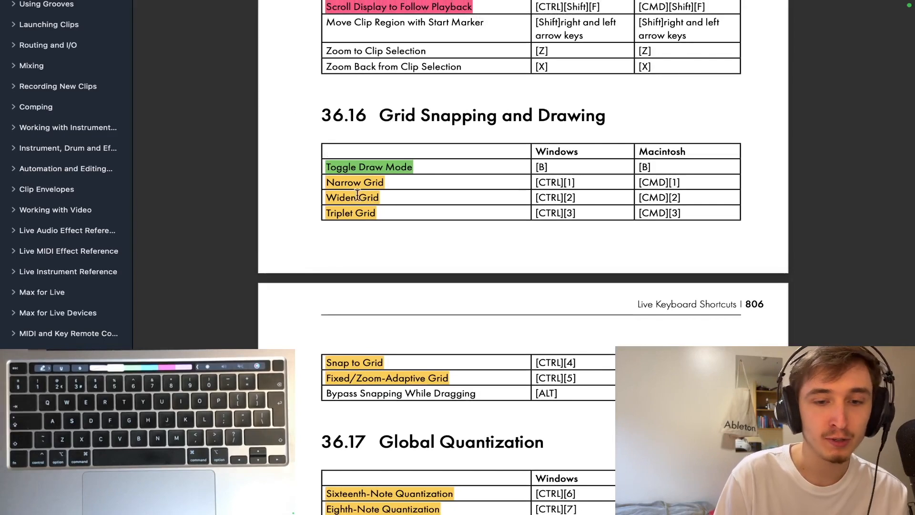
- Find the Global Quantization shortcuts in the manual and show the first scenes of the live performance set in Ableton Live
scroll(302, 190, "down", 7)
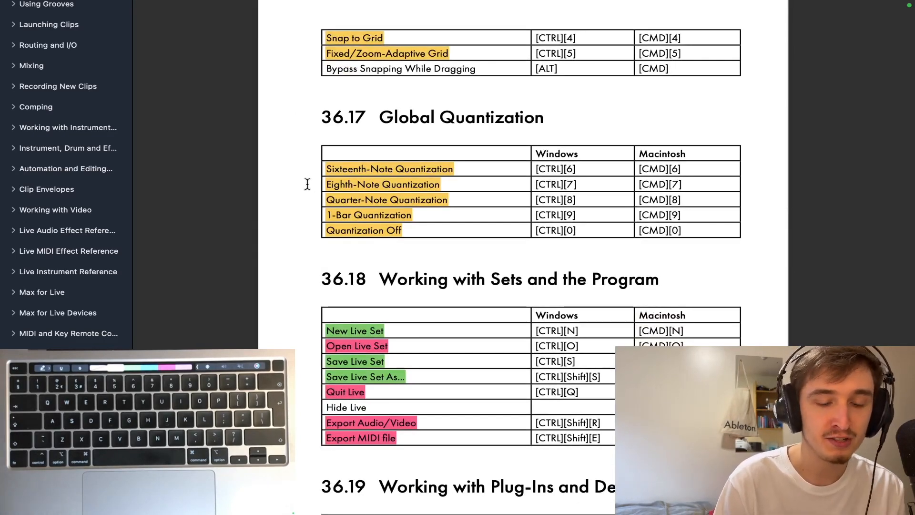
scroll(307, 184, "down", 1)
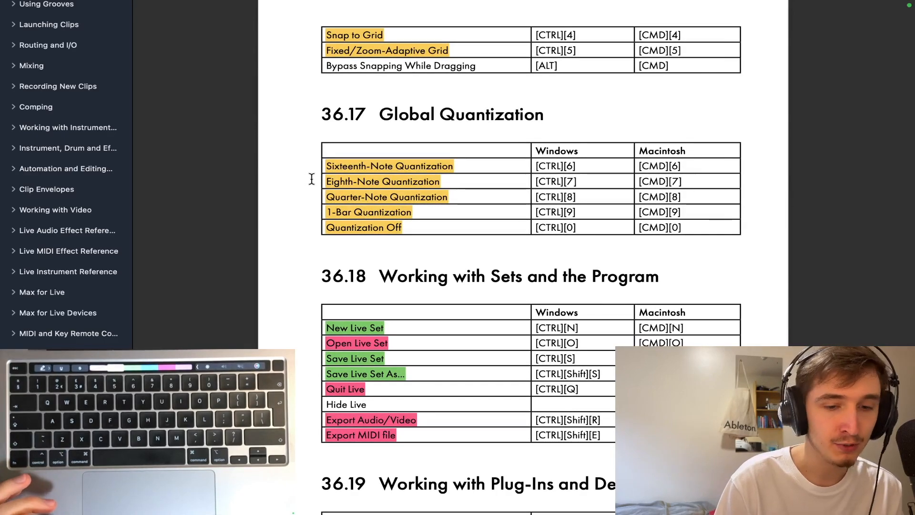
key("ctrl+Left")
left_click(355, 12)
scroll(370, 125, "up", 10)
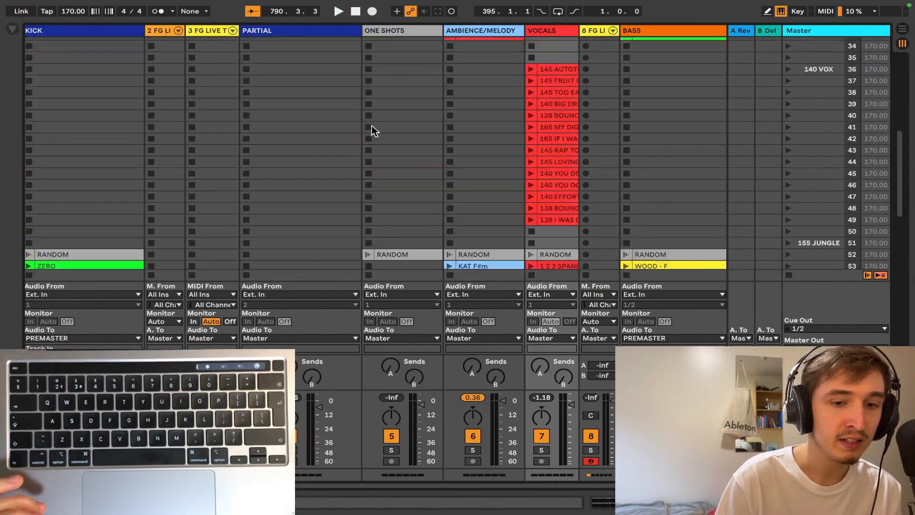
scroll(372, 125, "up", 12)
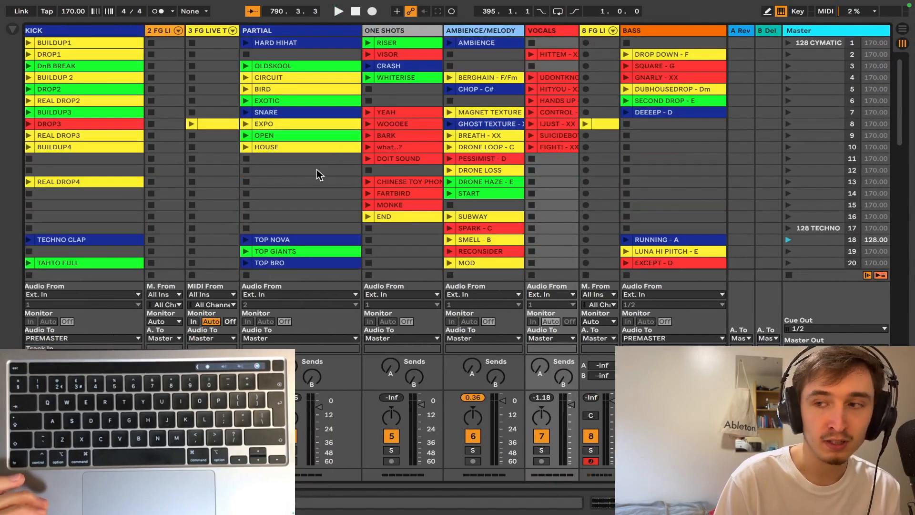
- Review the global quantization options and set the quantization to 1 Bar
left_click(206, 11)
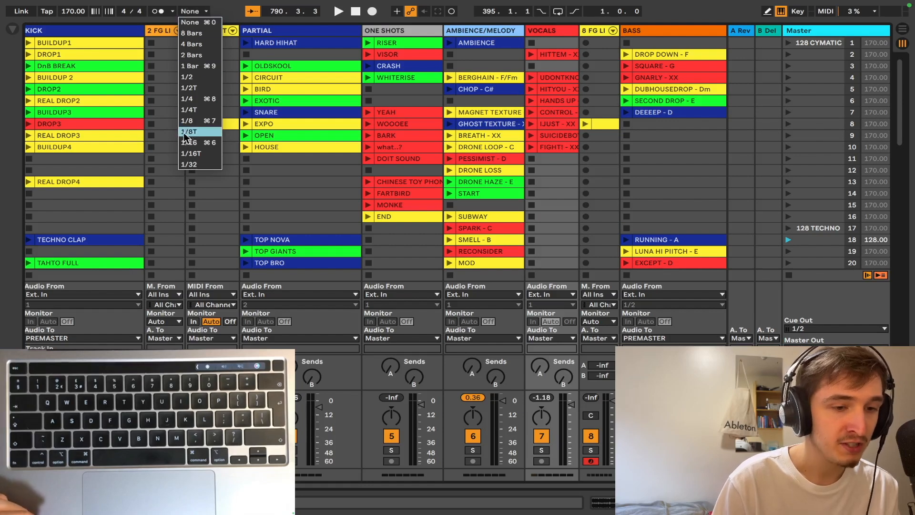
left_click(209, 11)
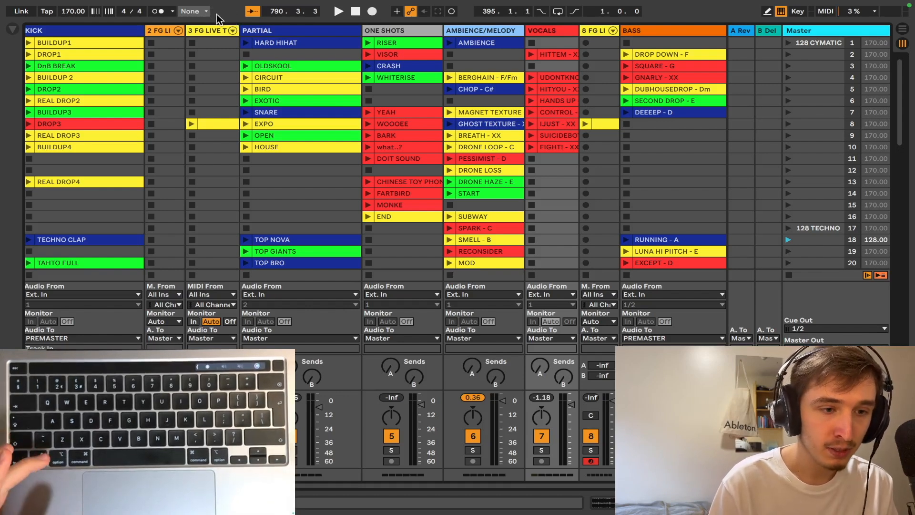
left_click(206, 12)
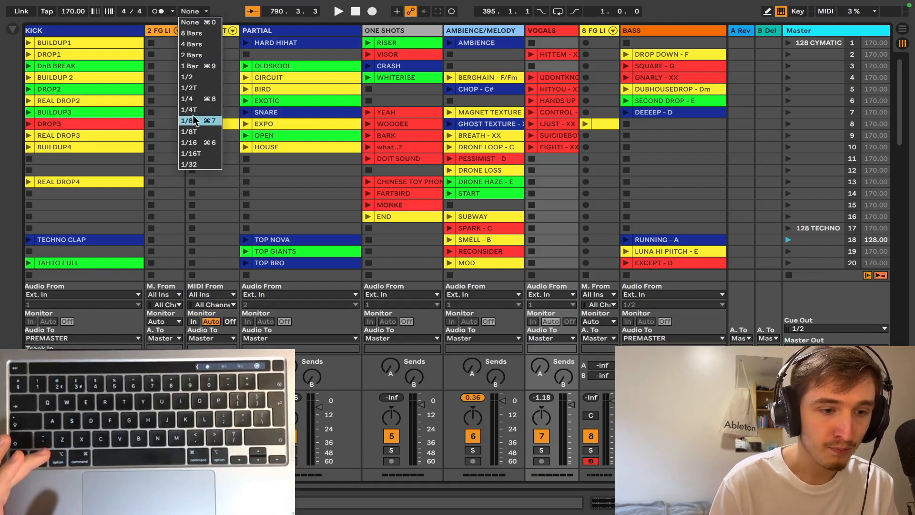
left_click(194, 66)
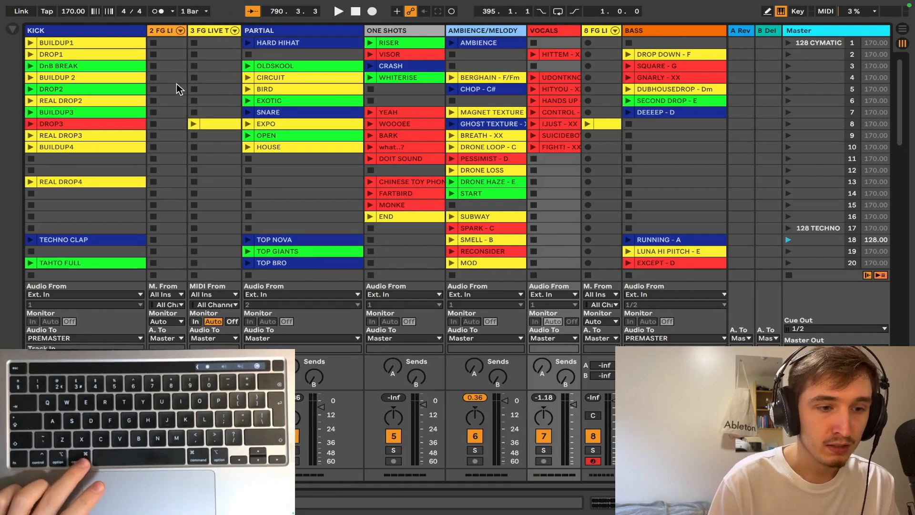
- Find the 170 JUNGLE section in Session View and launch the POLI MIDS clip on the KICK track
scroll(179, 137, "down", 20)
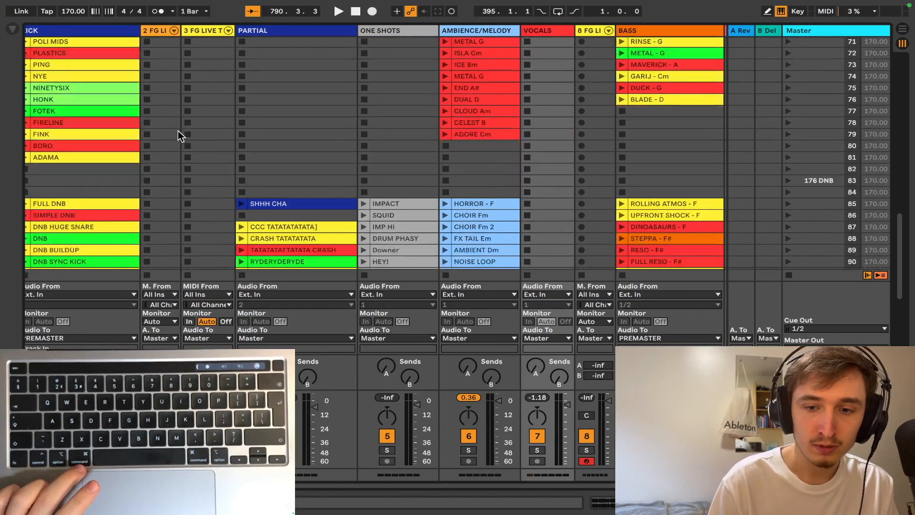
scroll(178, 135, "down", 5)
scroll(179, 138, "up", 10)
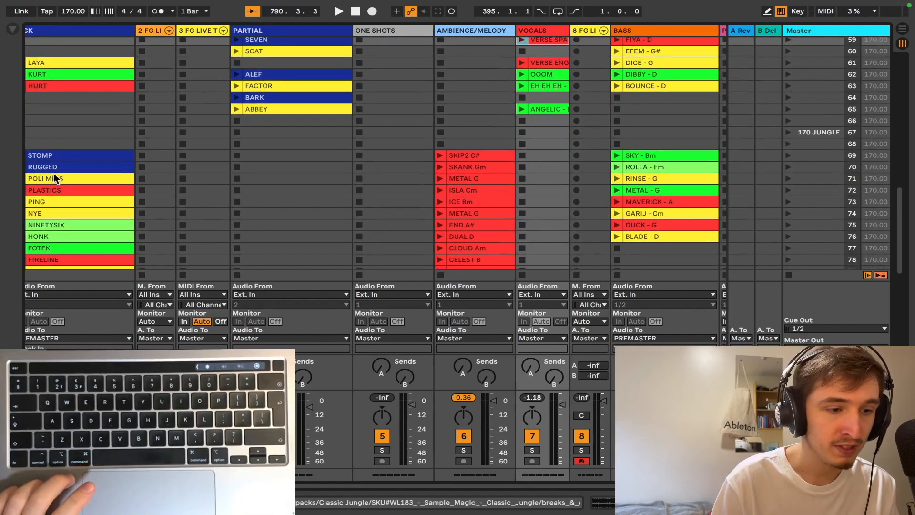
scroll(53, 173, "left", 1)
scroll(53, 174, "down", 2)
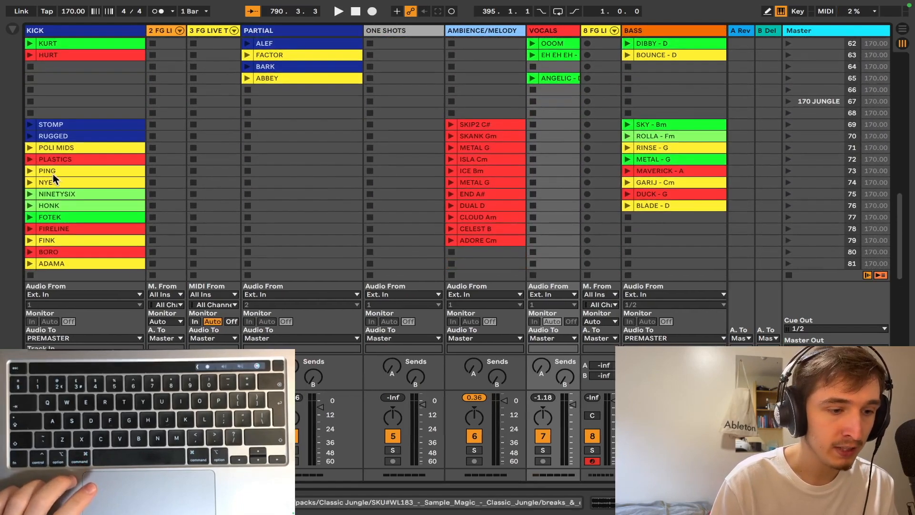
left_click(31, 147)
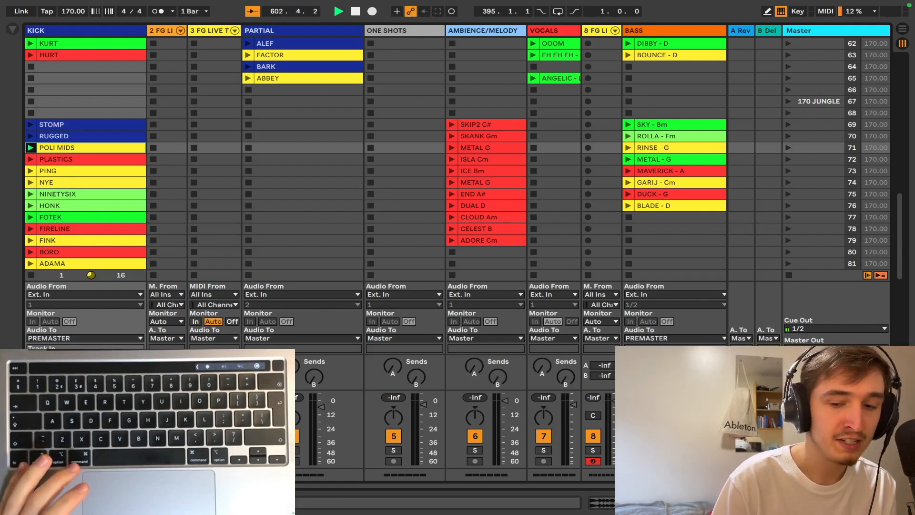
- Set the global quantization to 1/4 and retrigger the POLI MIDS clip on the KICK track
left_click(199, 13)
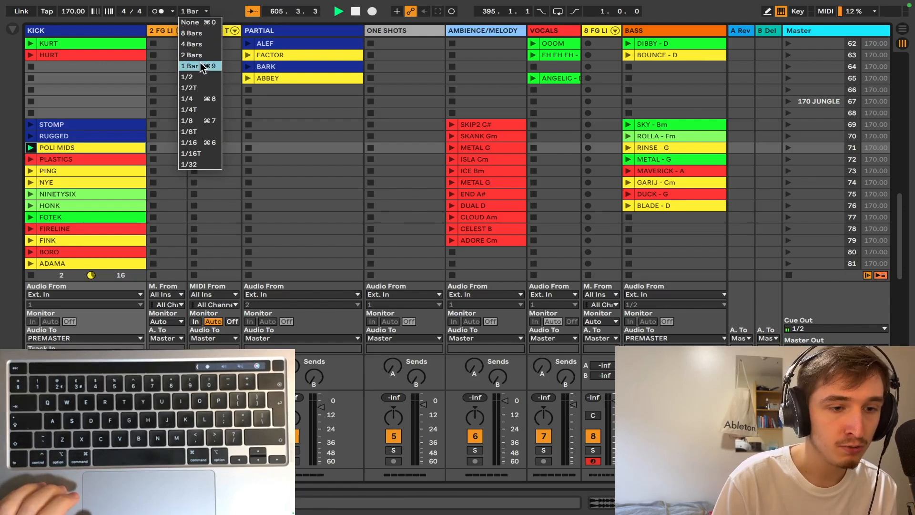
left_click(200, 99)
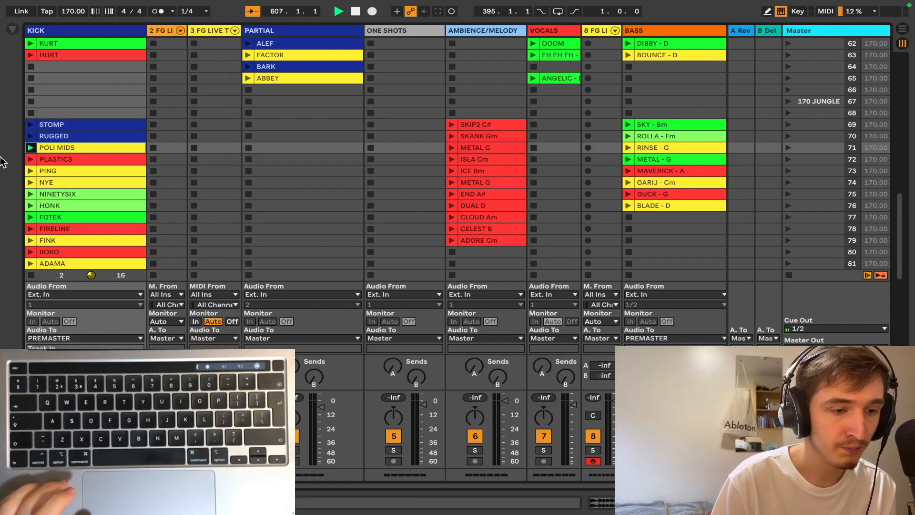
left_click(32, 148)
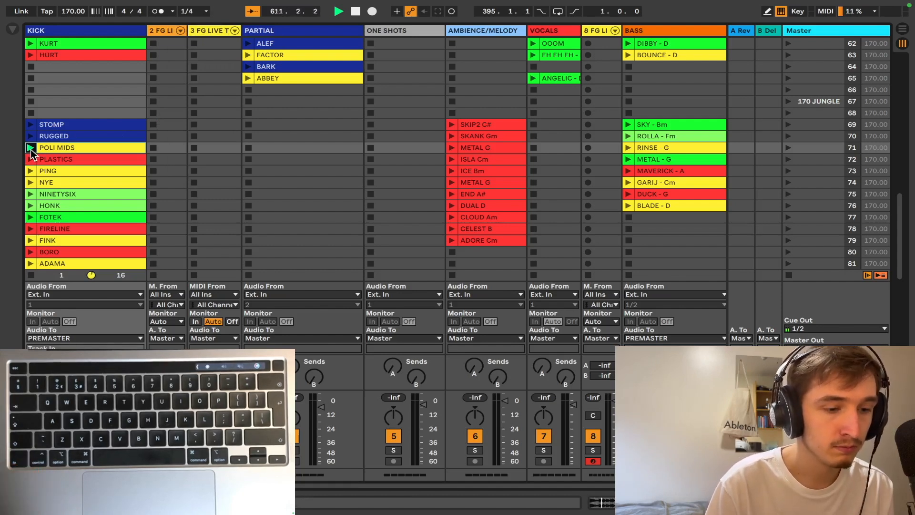
- Set the global quantization to 1/8, retrigger the POLI MIDS clip several times and stop the KICK track's playback
left_click(205, 11)
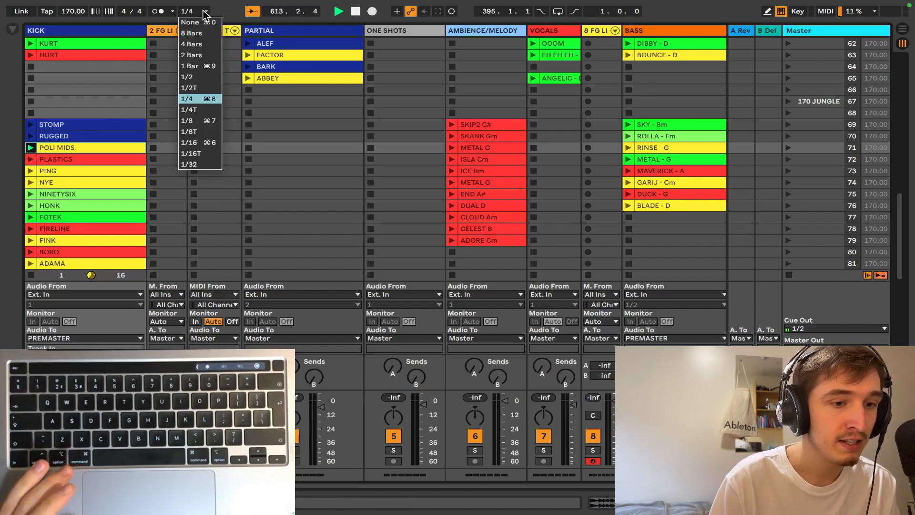
left_click(197, 121)
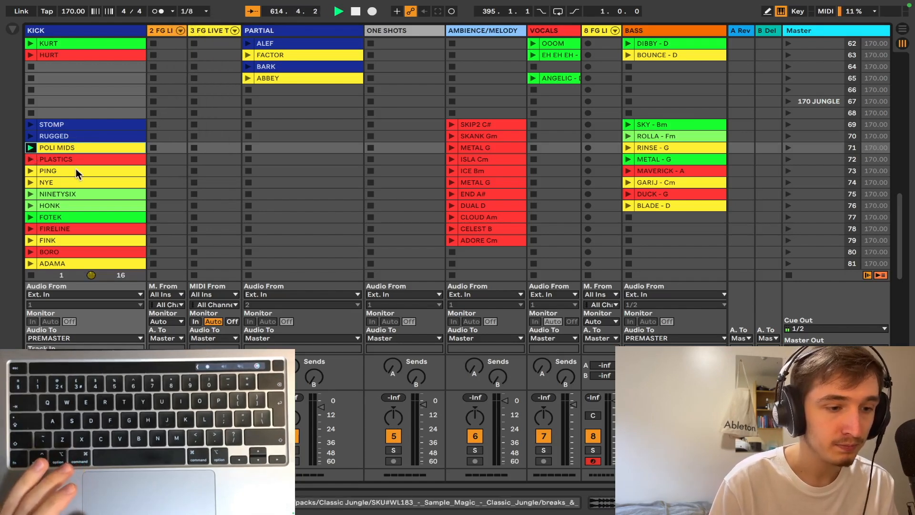
left_click(32, 158)
left_click(32, 149)
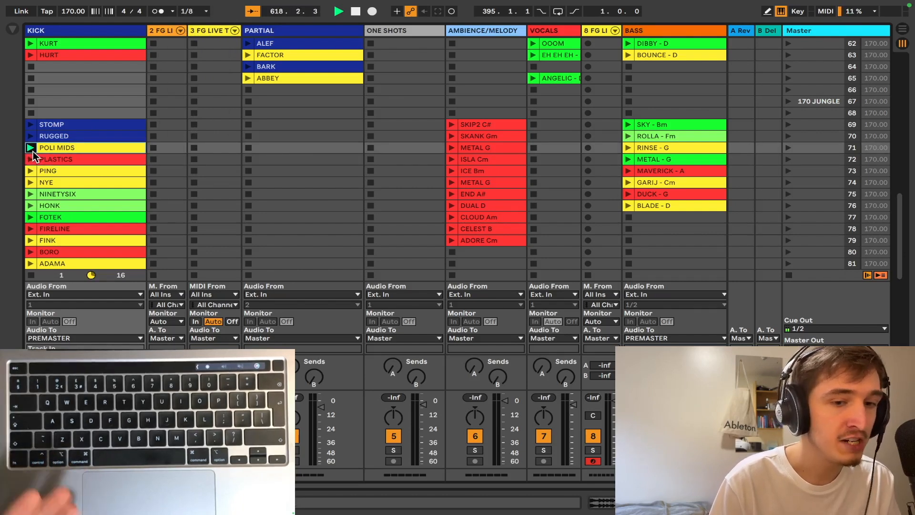
left_click(31, 137)
left_click(30, 148)
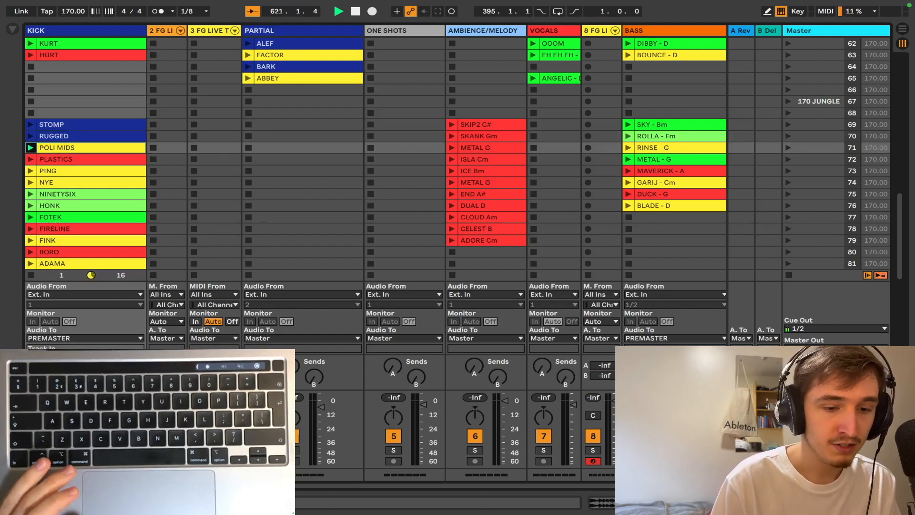
left_click(31, 275)
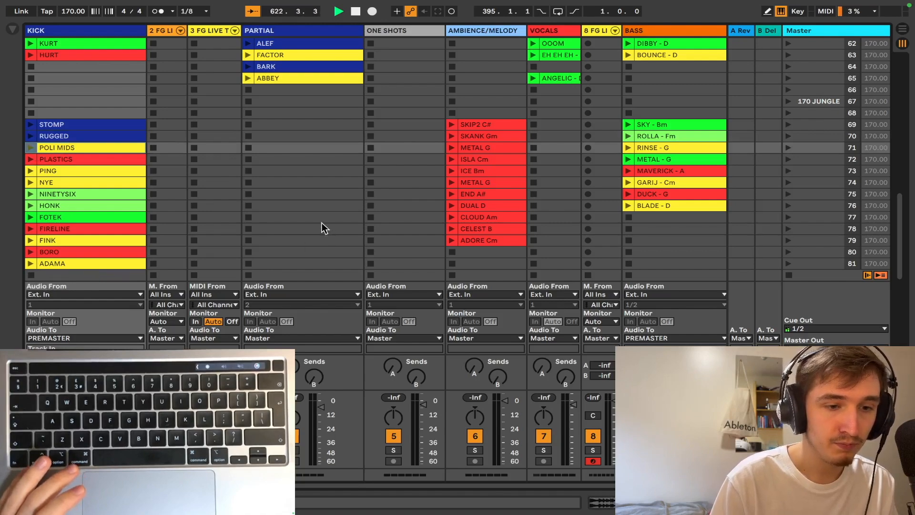
- Check the Global Quantization shortcuts in the manual, return to Ableton Live and launch the PLASTICS clip on the KICK track
key("ctrl+Right")
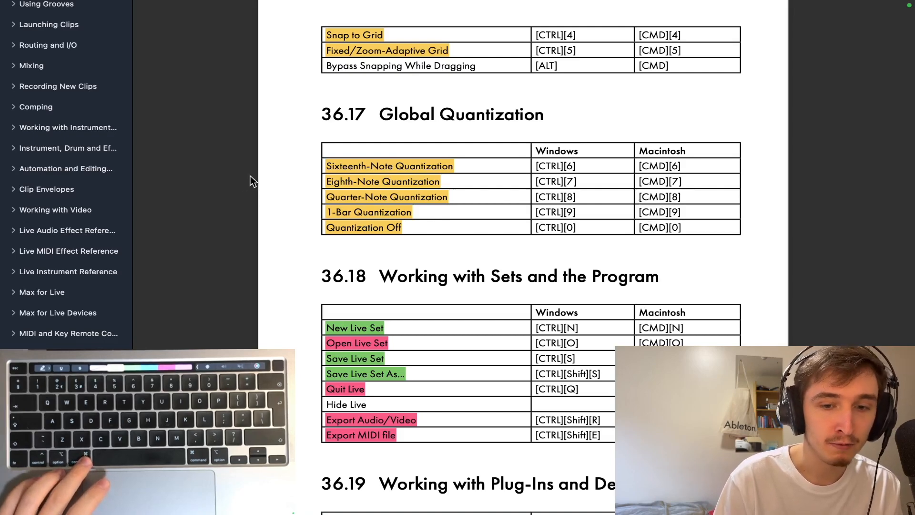
key("super+Tab")
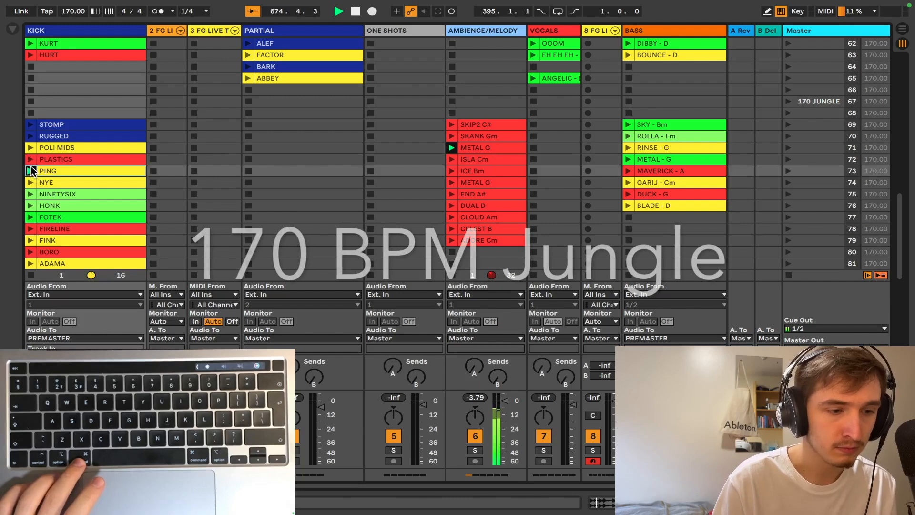
left_click(30, 159)
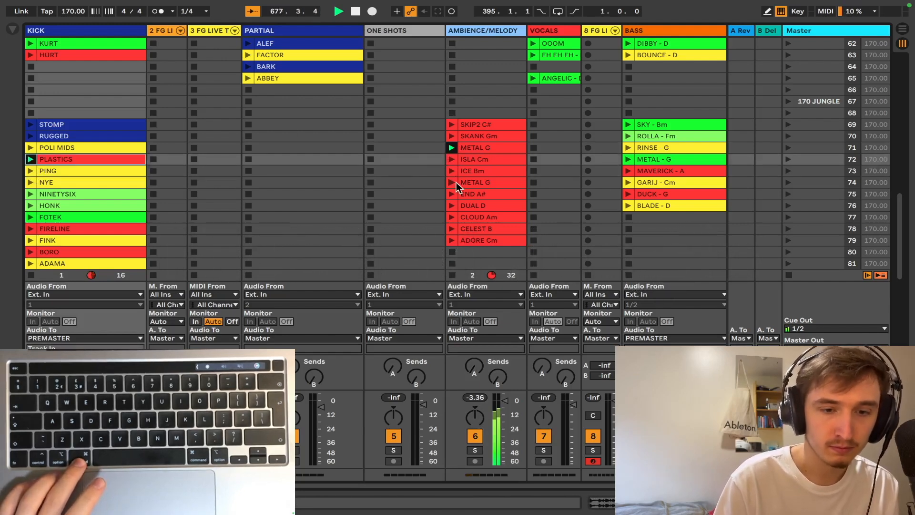
- Set the global quantization to 1/16 and switch rapidly between the DUAL D, METAL G and ISLA Cm clips on the AMBIENCE/MELODY track
key("super+6")
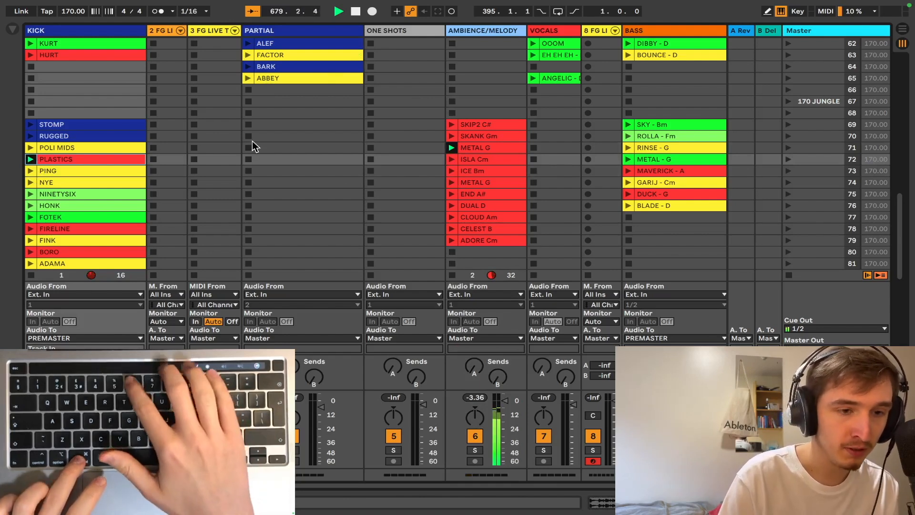
left_click(452, 204)
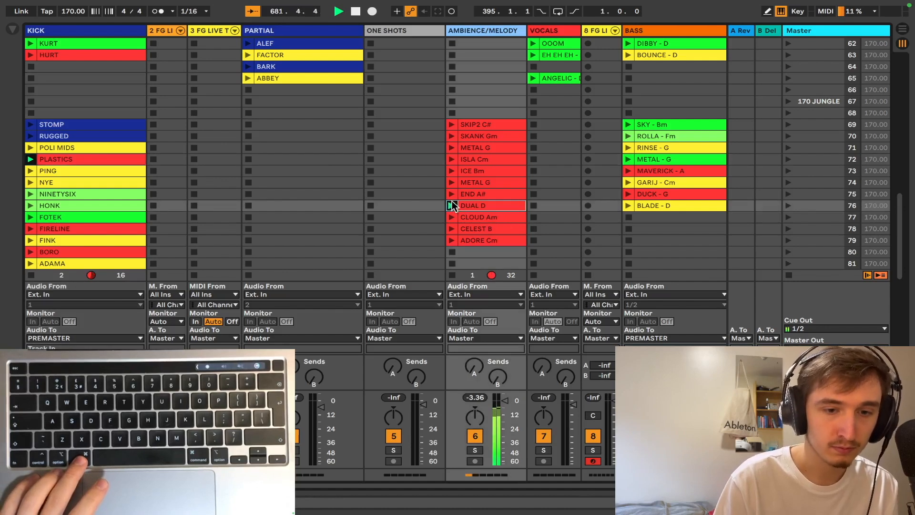
left_click(451, 182)
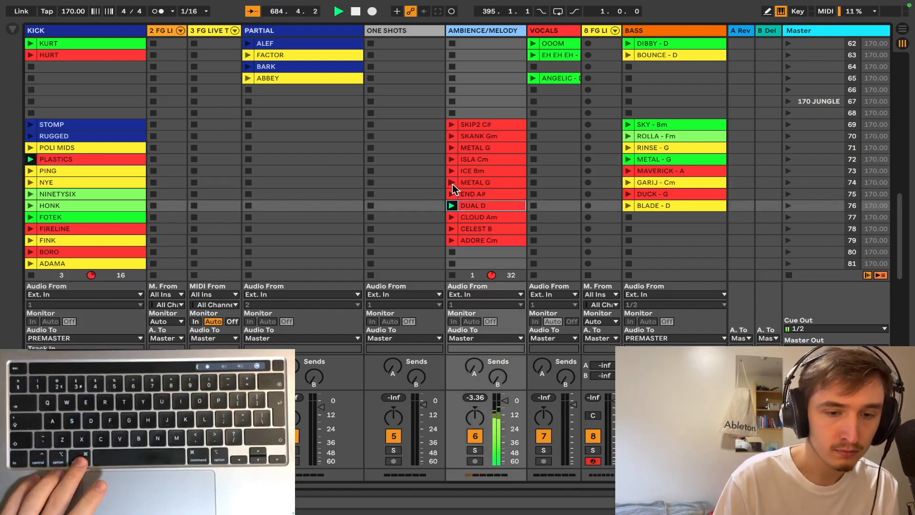
left_click(452, 182)
left_click(451, 205)
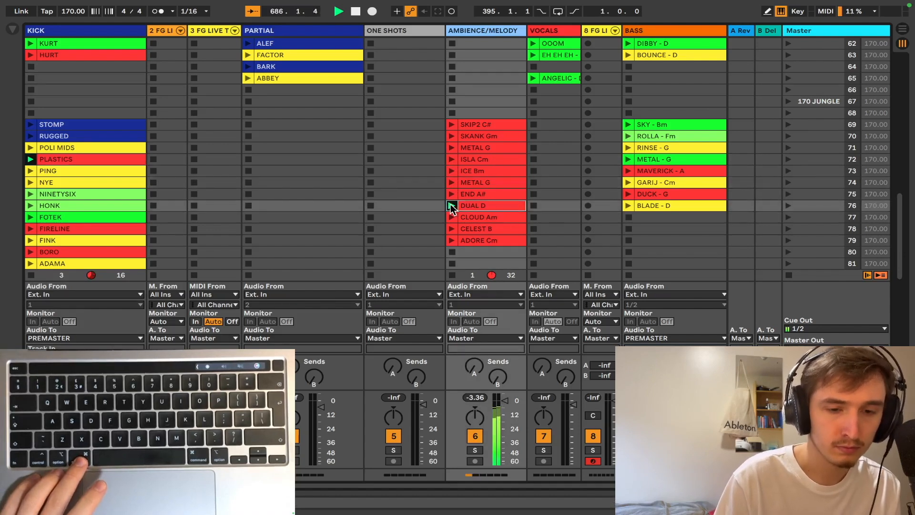
left_click(451, 159)
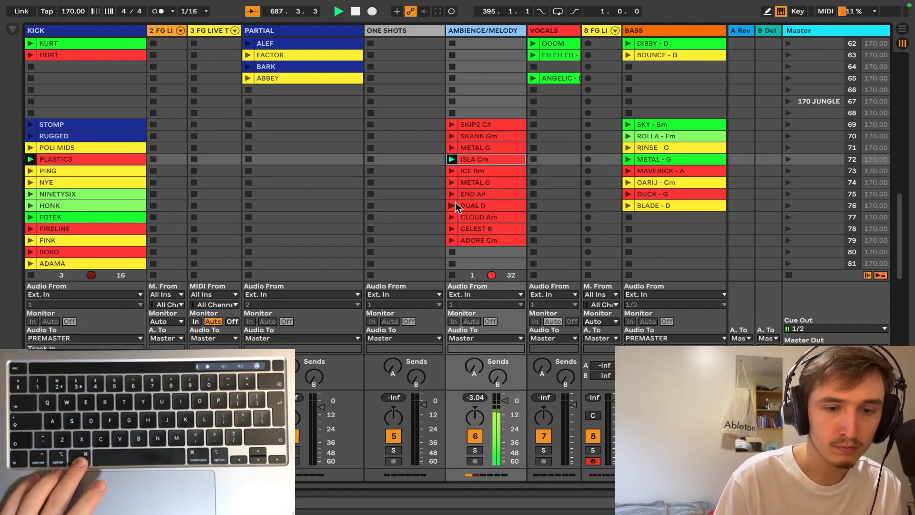
left_click(453, 205)
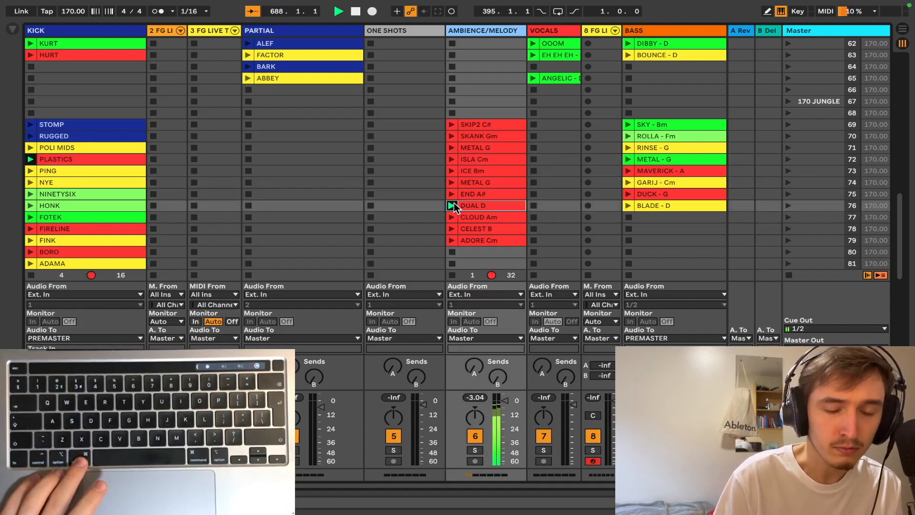
left_click(452, 157)
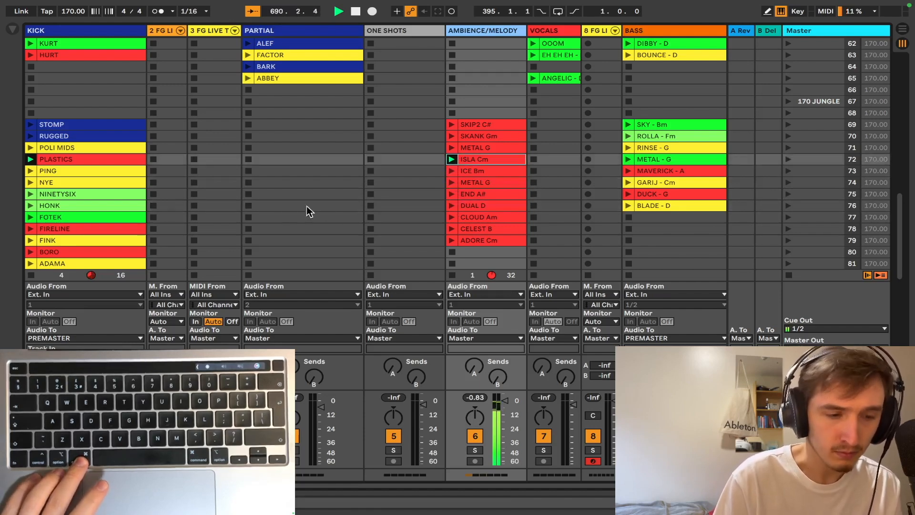
- Launch the VERSE ENG clip on the VOCALS track and the SKANK Gm clip on the AMBIENCE/MELODY track
scroll(268, 182, "up", 8)
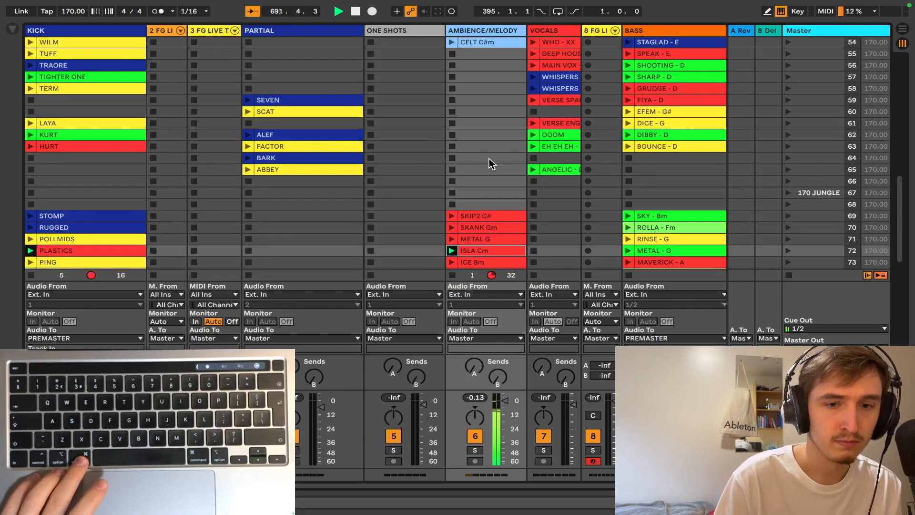
scroll(495, 150, "up", 3)
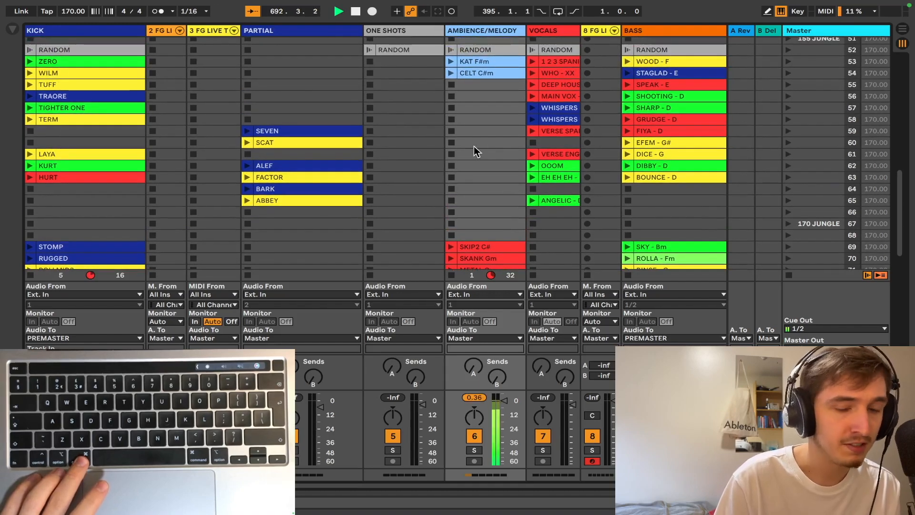
left_click(532, 154)
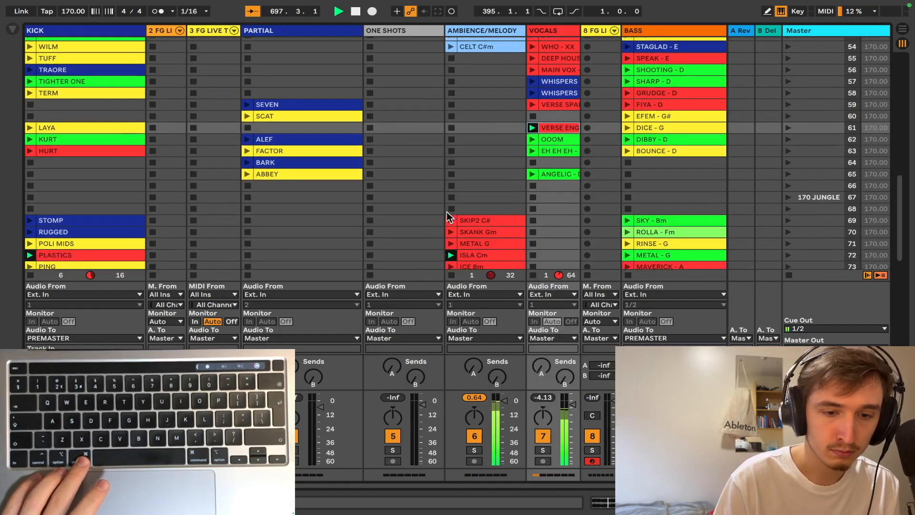
scroll(450, 220, "down", 4)
left_click(450, 227)
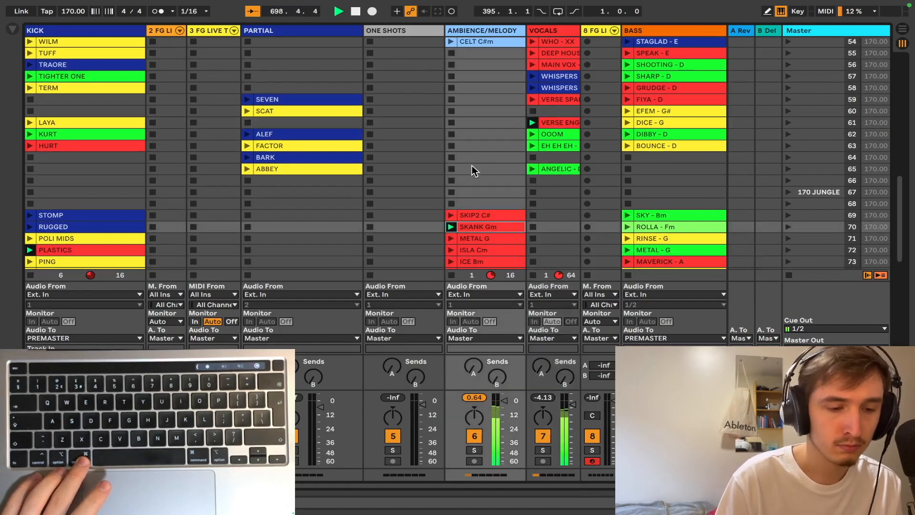
- Launch the CELEST B clip on the AMBIENCE/MELODY track in the 170 JUNGLE section
scroll(328, 188, "down", 5)
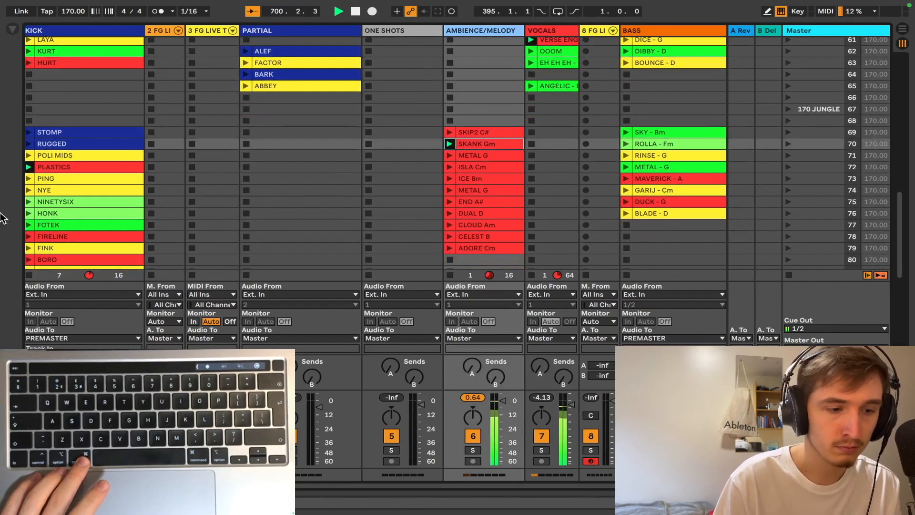
scroll(48, 228, "down", 1)
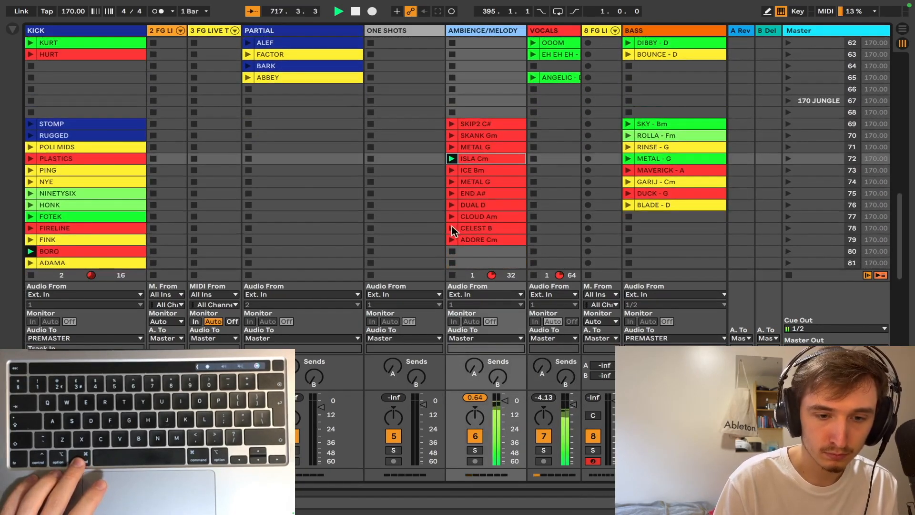
left_click(452, 227)
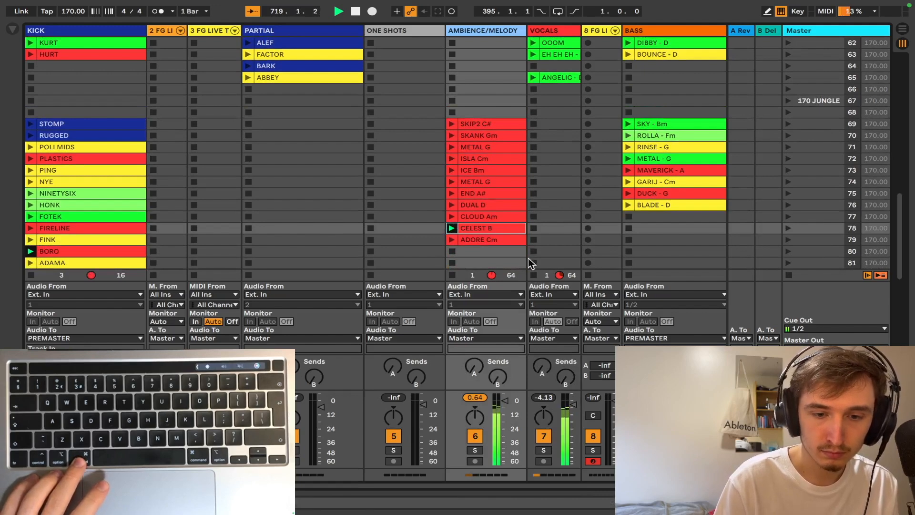
- Launch the SKY - Bm clip on the BASS track in the 170 JUNGLE section
scroll(548, 205, "up", 1)
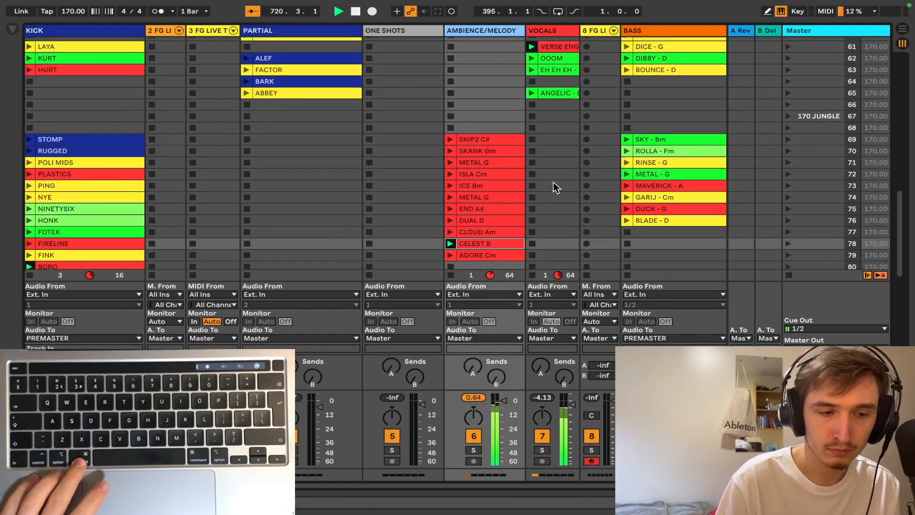
scroll(565, 181, "right", 1)
scroll(565, 180, "up", 2)
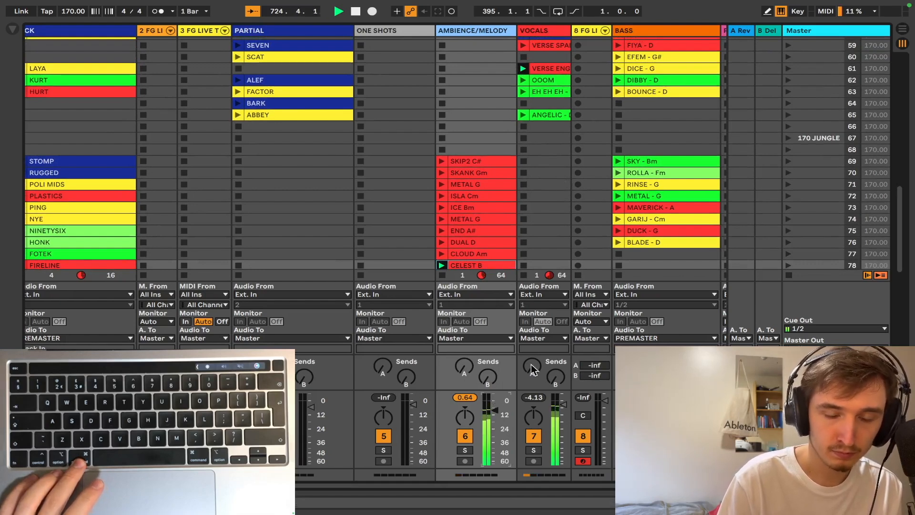
scroll(590, 132, "up", 1)
scroll(590, 132, "right", 1)
left_click(614, 169)
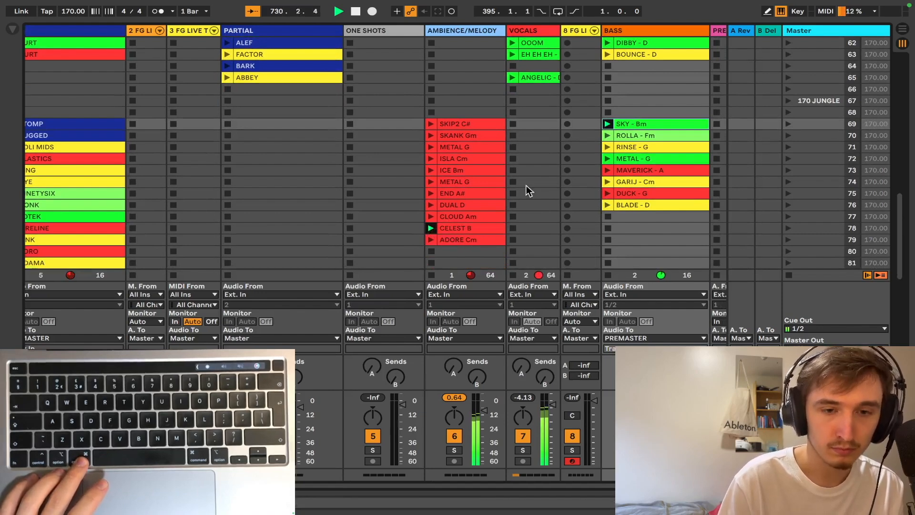
- Stop the playing clips on the AMBIENCE/MELODY and VOCALS tracks
scroll(525, 186, "up", 5)
scroll(526, 186, "left", 1)
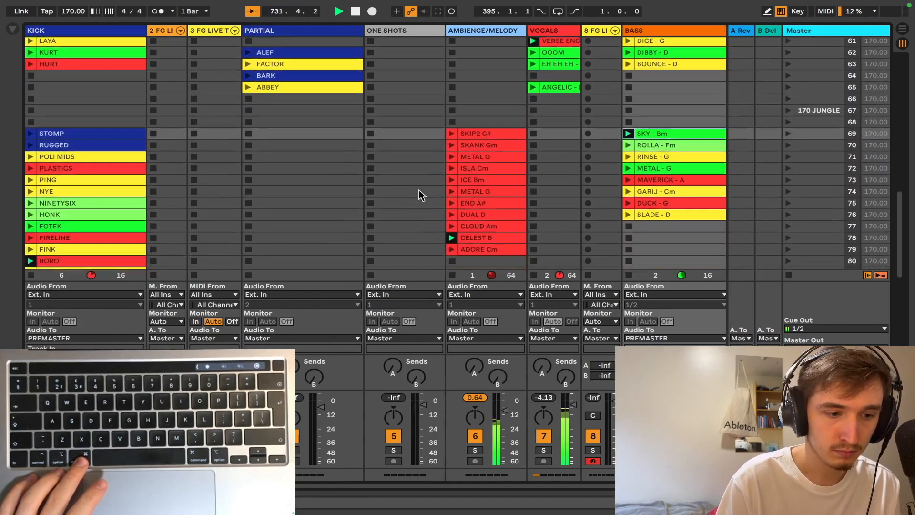
scroll(419, 190, "down", 2)
left_click(452, 275)
left_click(534, 275)
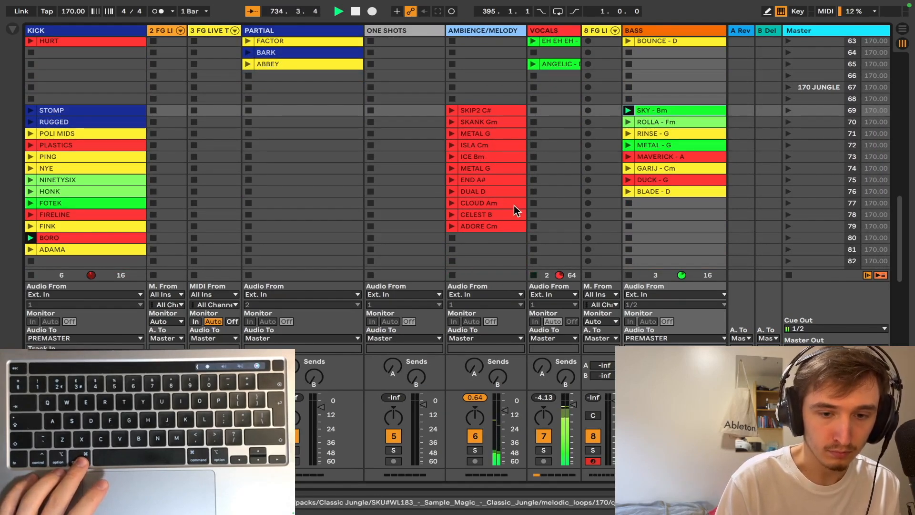
- Set the global quantization to 1/16 and alternate between the FIYA - D and EFEM - G# clips on the BASS track
scroll(509, 207, "up", 3)
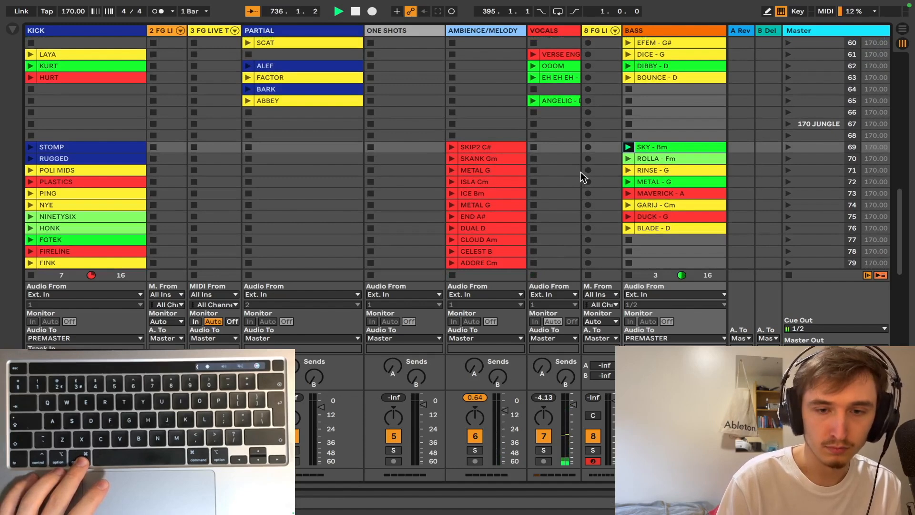
scroll(581, 176, "up", 6)
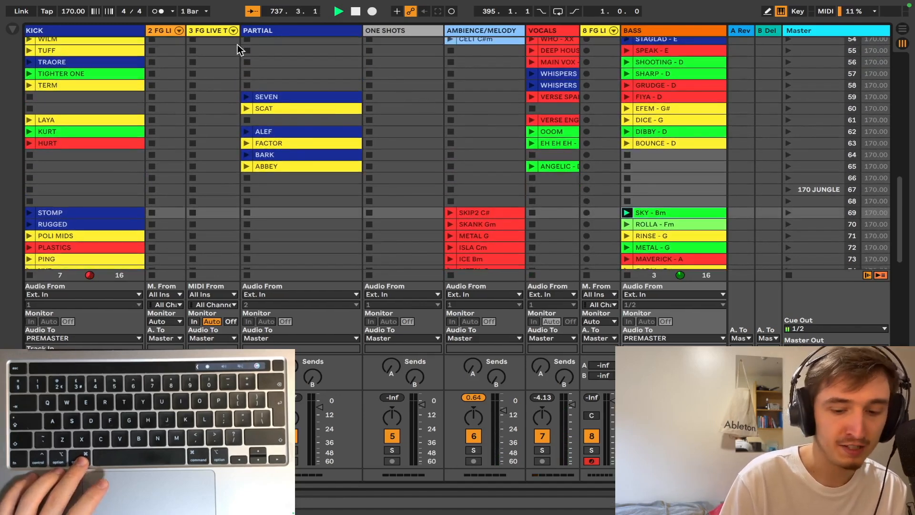
key("super+6")
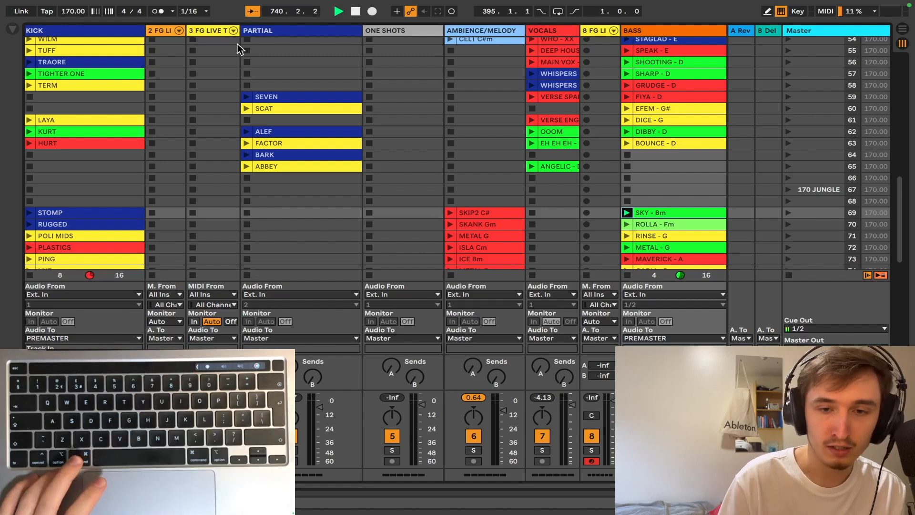
scroll(626, 97, "down", 1)
scroll(626, 96, "right", 1)
left_click(626, 94)
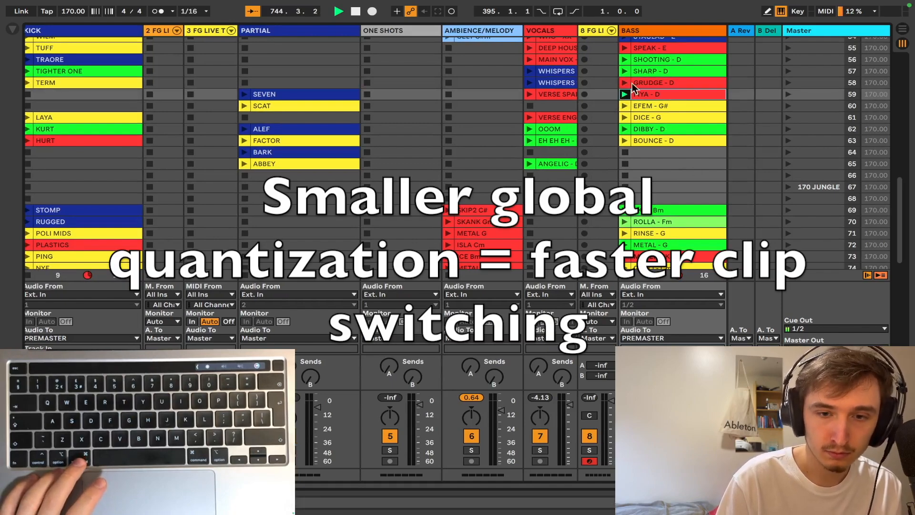
left_click(625, 106)
left_click(625, 94)
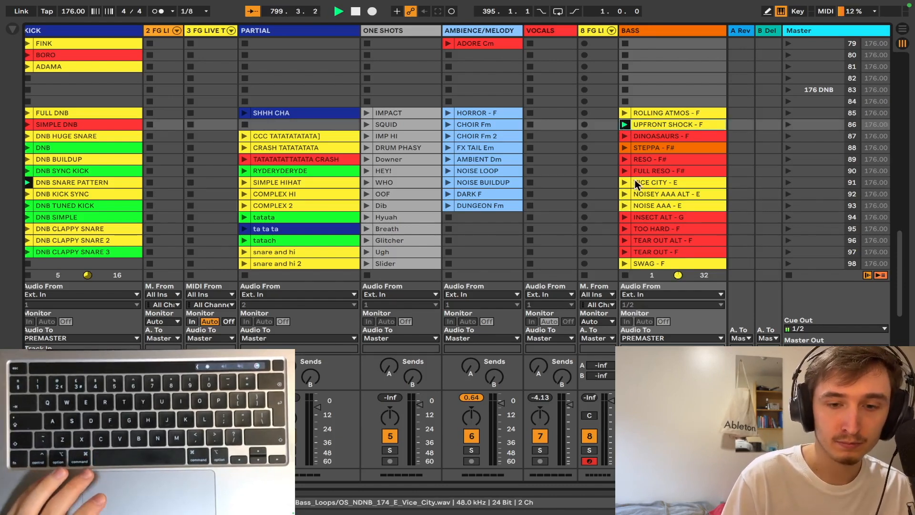
- In the 176 DNB section, launch BASS clips VICE CITY - E and NOISEY AAA ALT - E, and alternate KICK clip DNB SNARE PATTERN with neighbouring clips
left_click(625, 182)
left_click(625, 194)
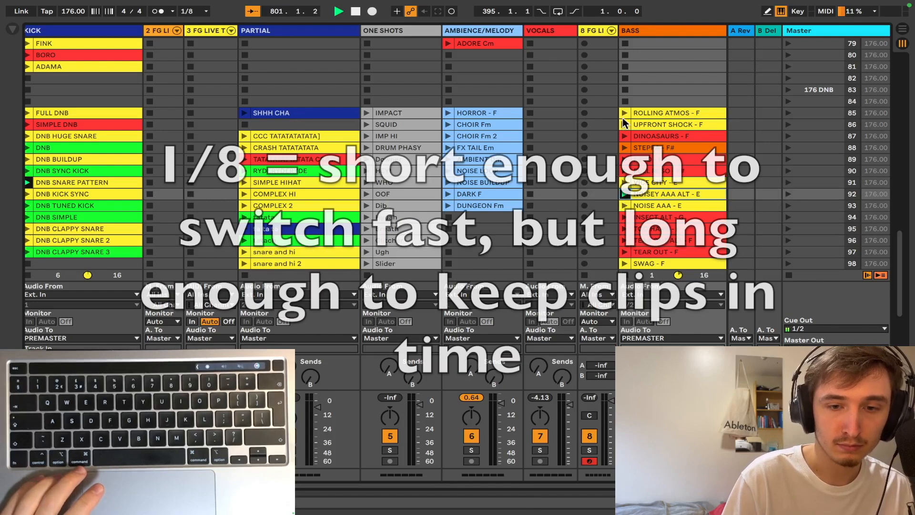
scroll(172, 248, "left", 1)
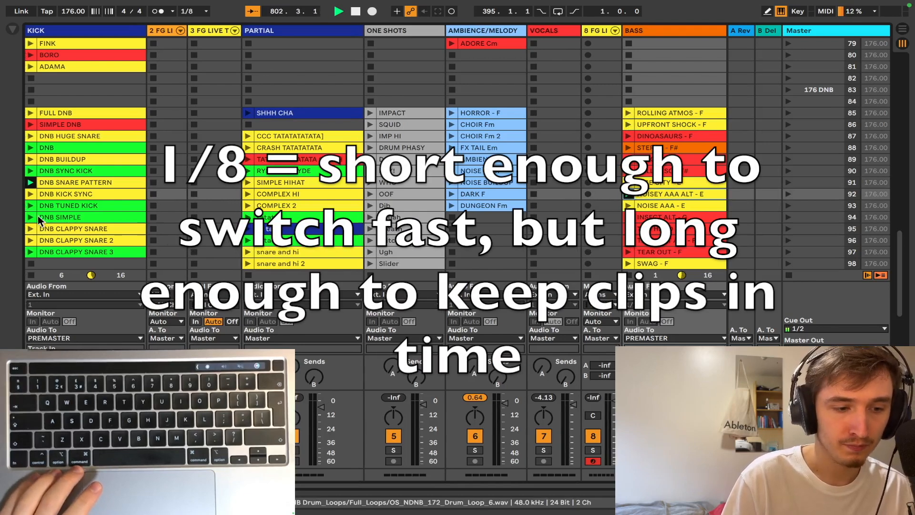
left_click(29, 195)
left_click(29, 184)
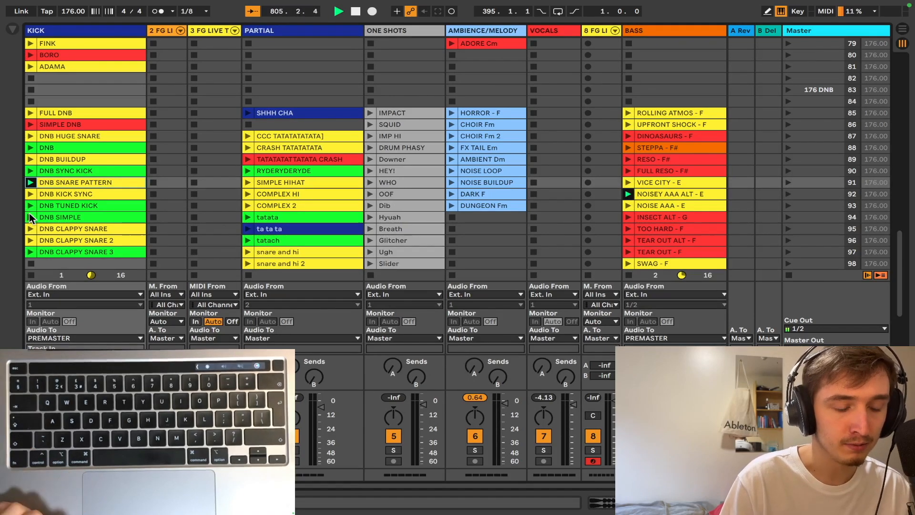
left_click(30, 216)
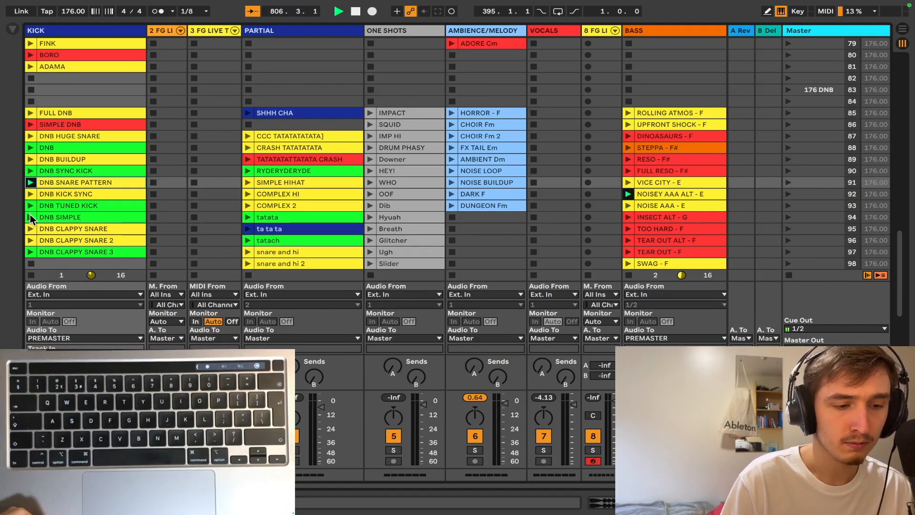
left_click(30, 182)
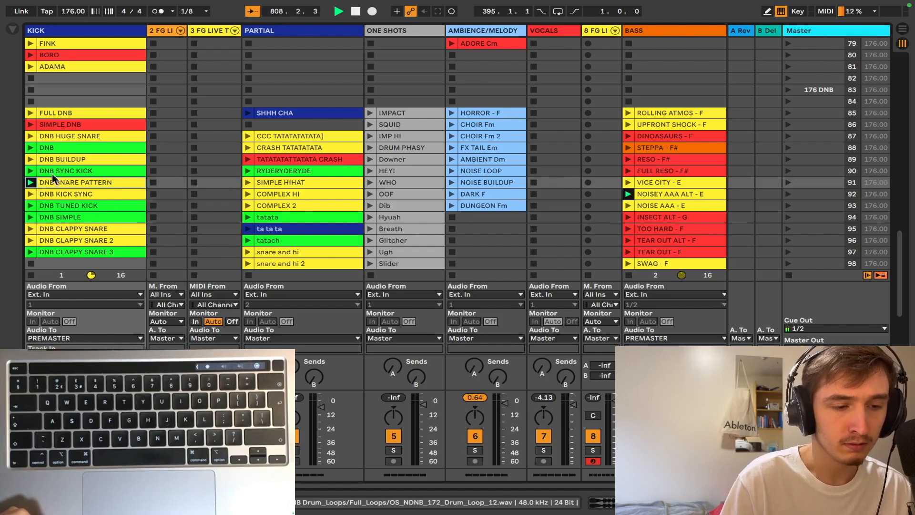
- Find the full drum loops further down the KICK track, launch TIGHT FULL and switch to KICKY FULL
scroll(48, 170, "down", 5)
scroll(47, 170, "down", 4)
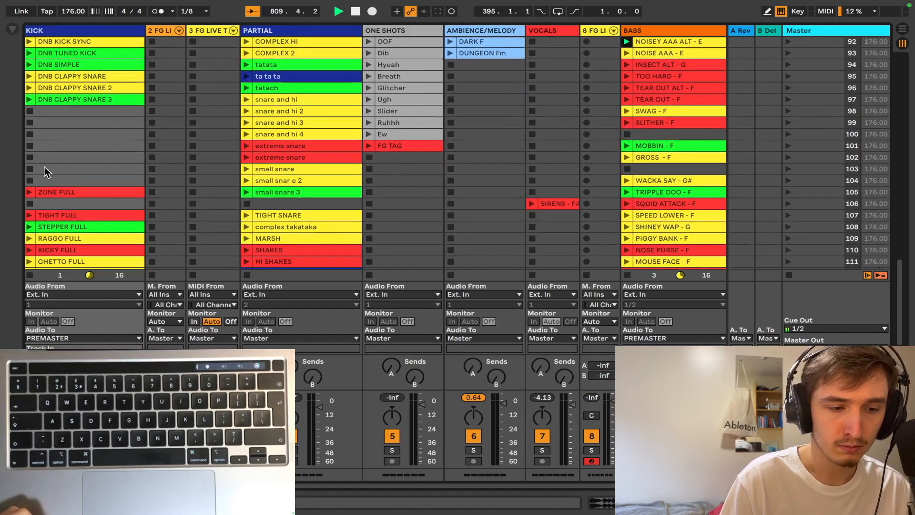
left_click(29, 205)
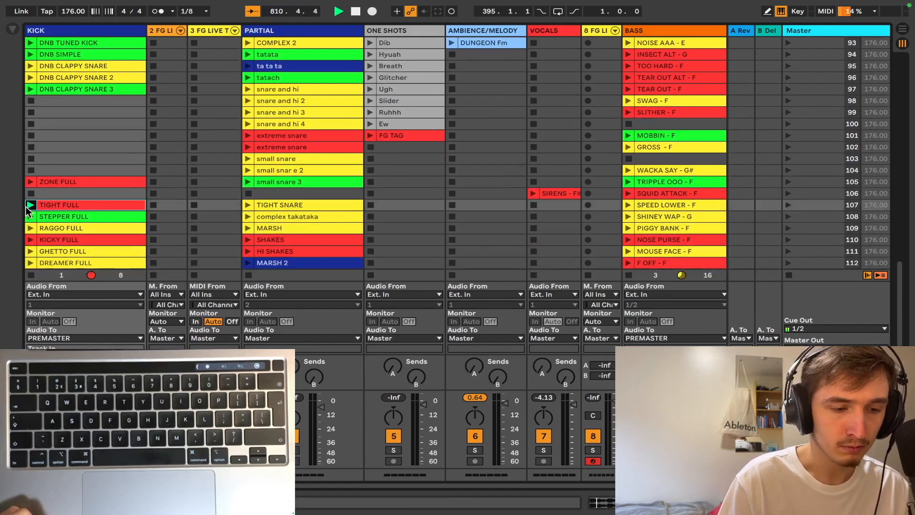
left_click(30, 240)
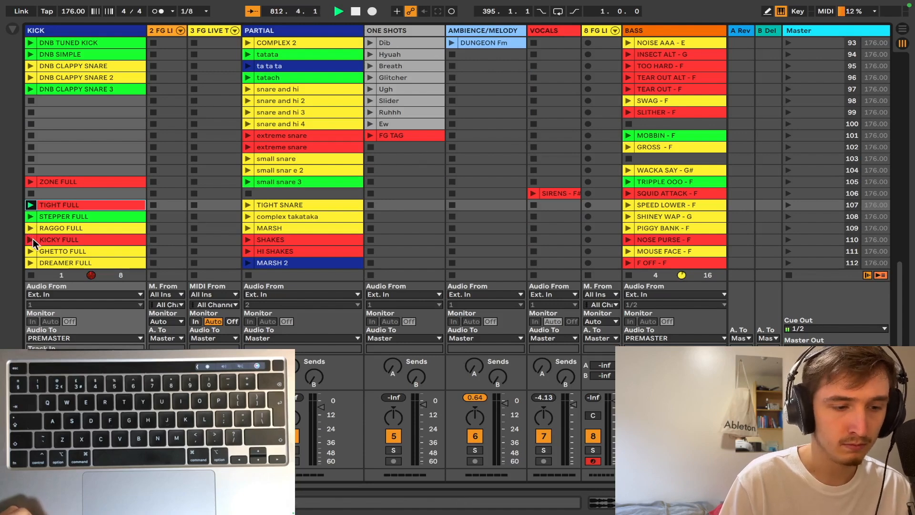